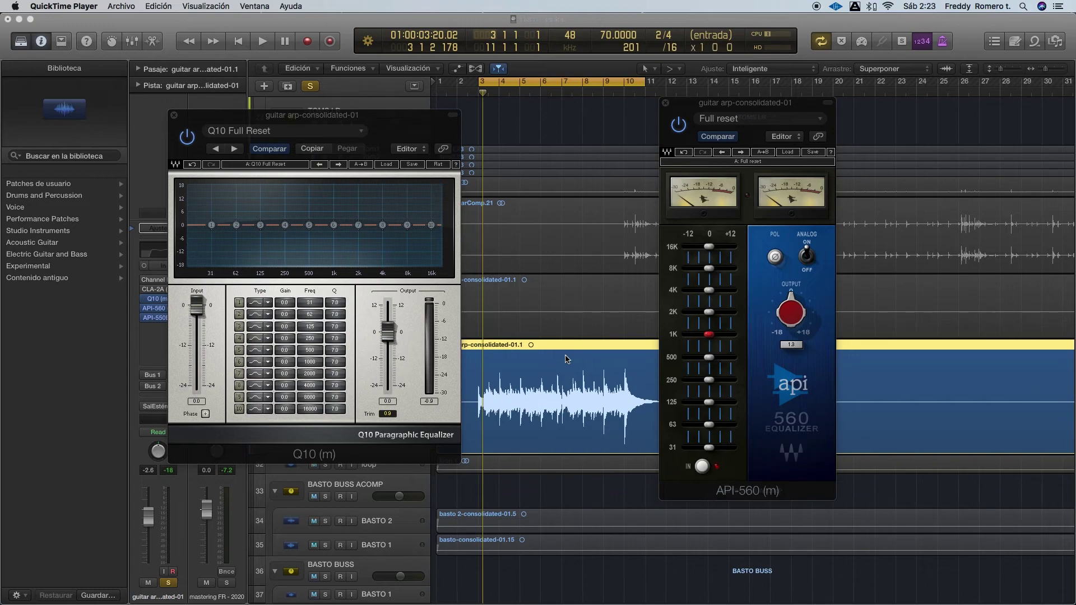
pyautogui.moveTo(391, 118)
pyautogui.mouseDown()
pyautogui.moveTo(457, 131)
pyautogui.moveTo(397, 130)
pyautogui.mouseUp()
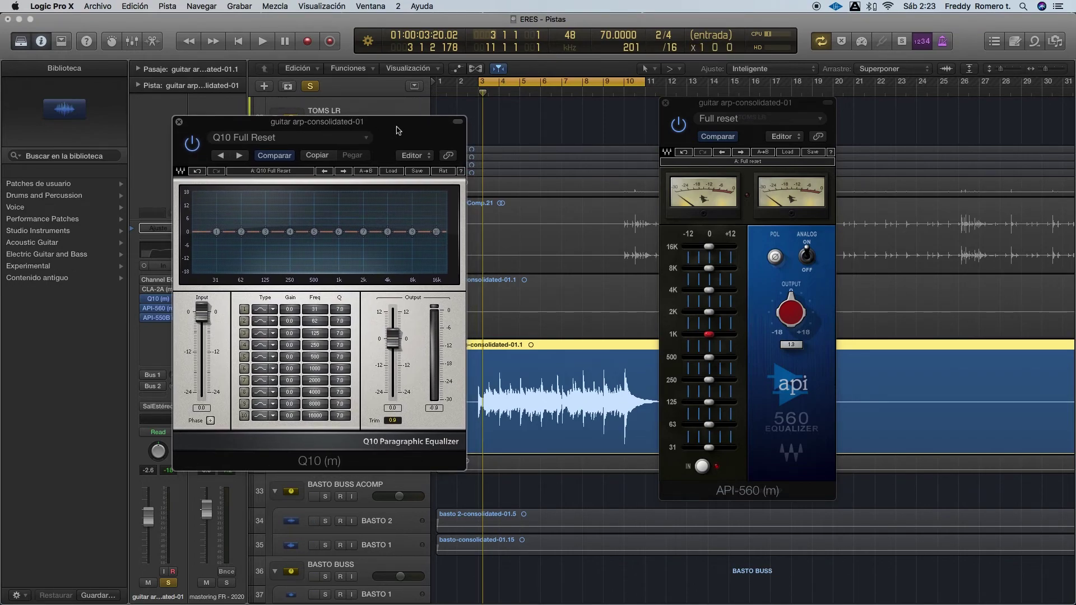
pyautogui.moveTo(402, 127); pyautogui.dragTo(403, 128)
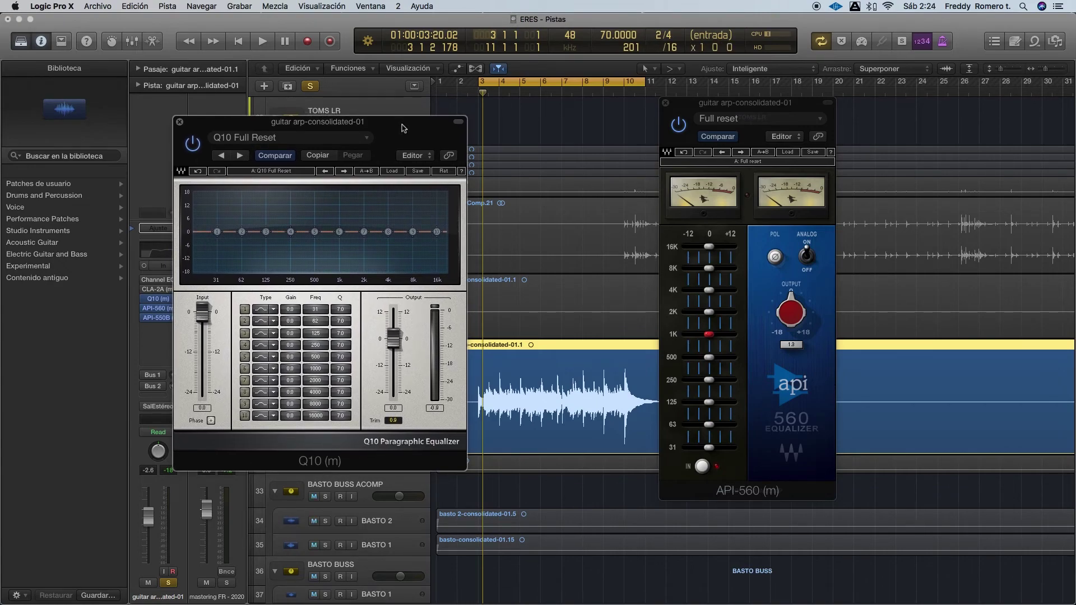
pyautogui.moveTo(402, 127)
pyautogui.mouseDown()
pyautogui.moveTo(416, 115)
pyautogui.moveTo(409, 130)
pyautogui.moveTo(402, 115)
pyautogui.mouseUp()
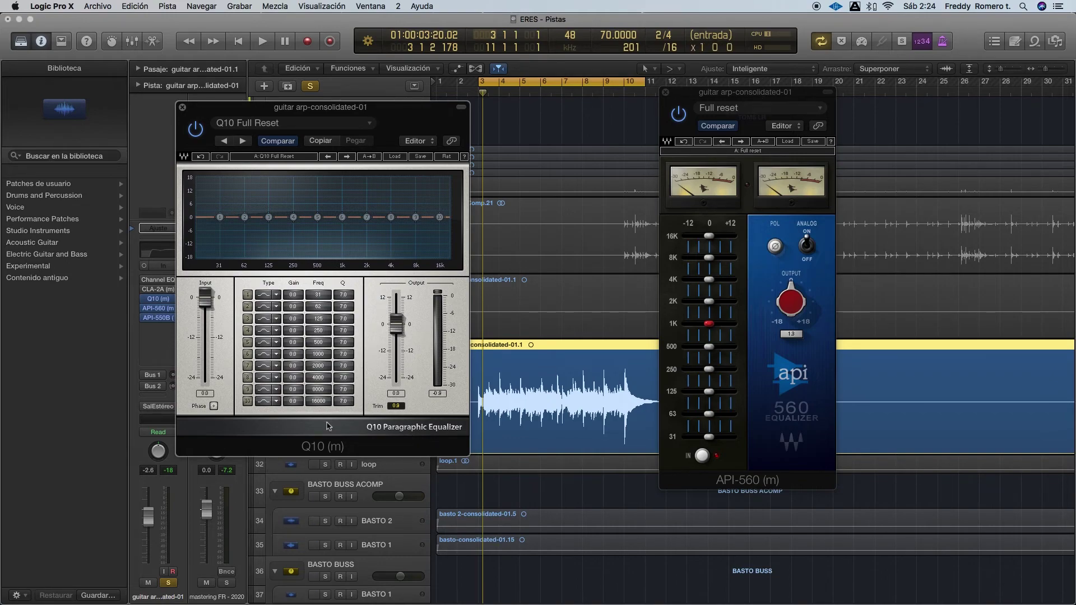
pyautogui.moveTo(727, 93); pyautogui.dragTo(768, 81)
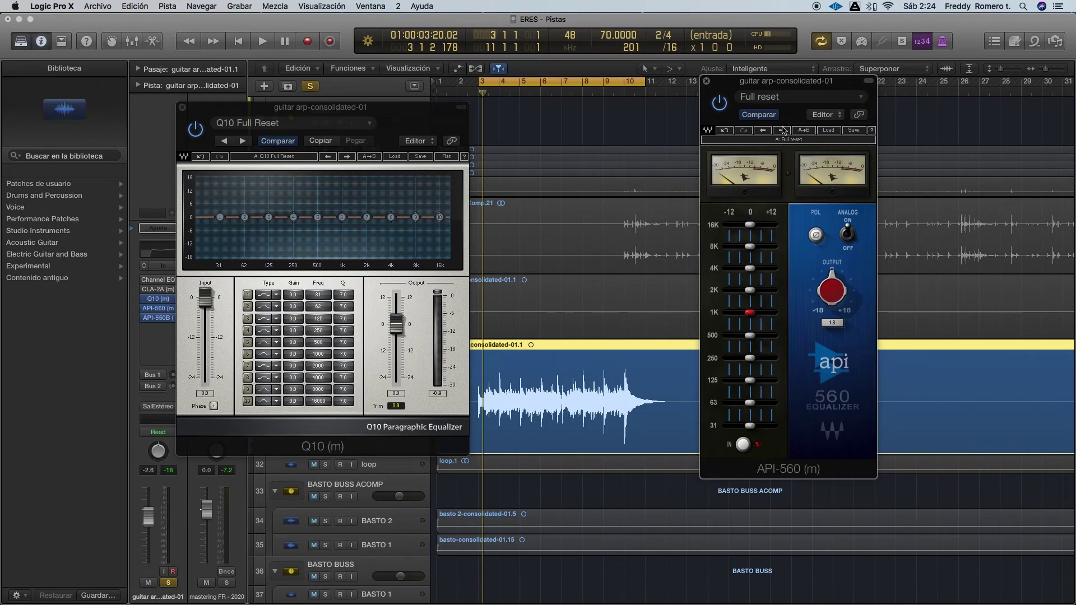
pyautogui.moveTo(774, 88); pyautogui.dragTo(787, 86)
pyautogui.moveTo(355, 109); pyautogui.dragTo(345, 104)
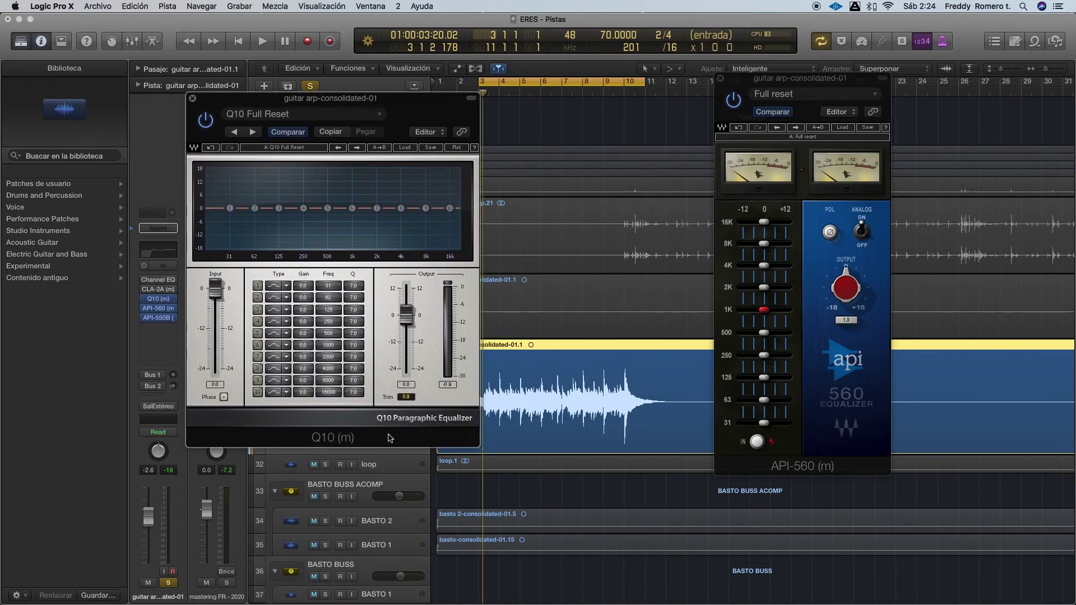
pyautogui.moveTo(334, 119); pyautogui.dragTo(317, 126)
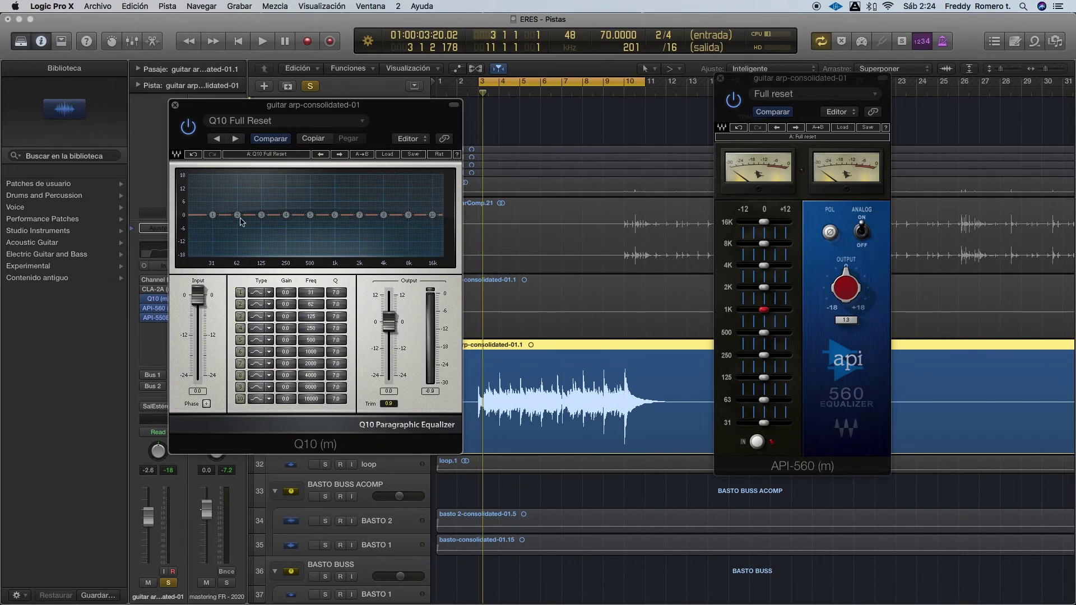
pyautogui.moveTo(763, 89); pyautogui.dragTo(734, 87)
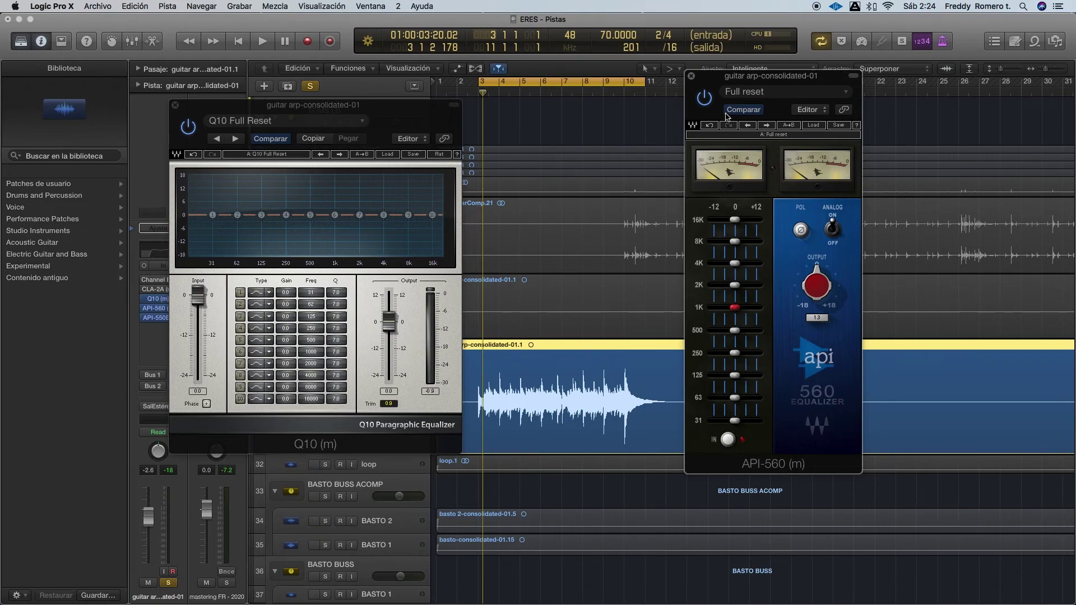
pyautogui.moveTo(737, 89); pyautogui.dragTo(726, 87)
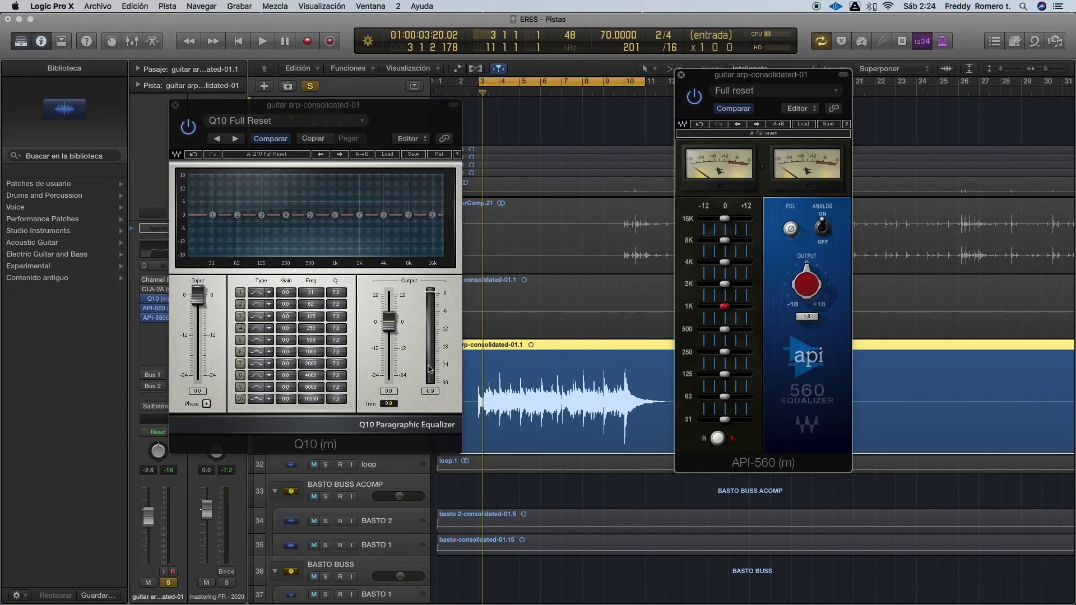
# Activate bands 1 and 9 on the Q10 equalizer and nudge them to about 33 Hz and 10450 Hz.
pyautogui.click(214, 216)
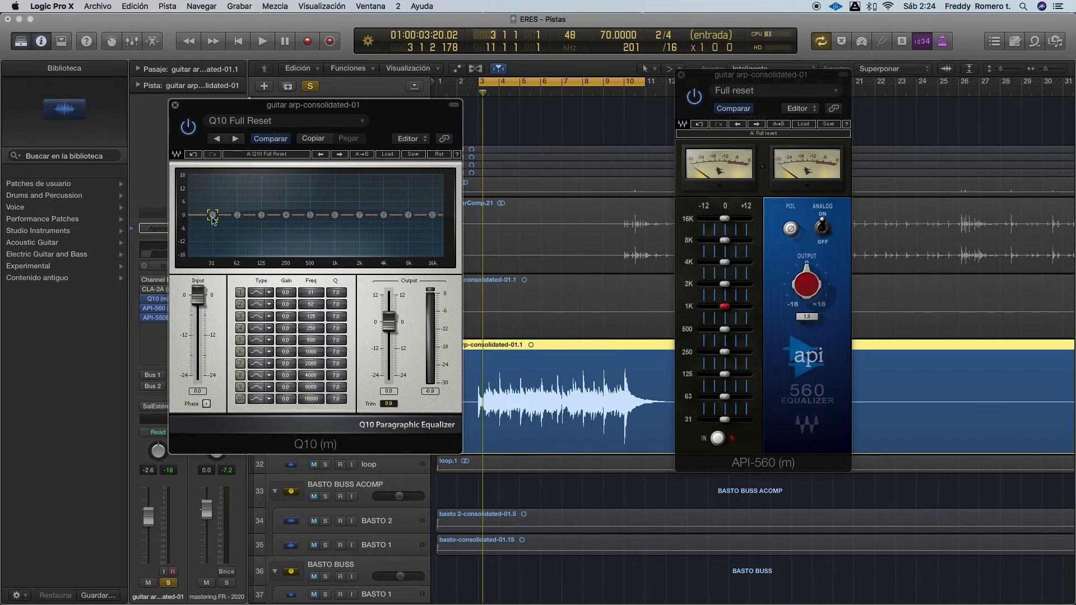
pyautogui.moveTo(212, 217); pyautogui.dragTo(215, 219)
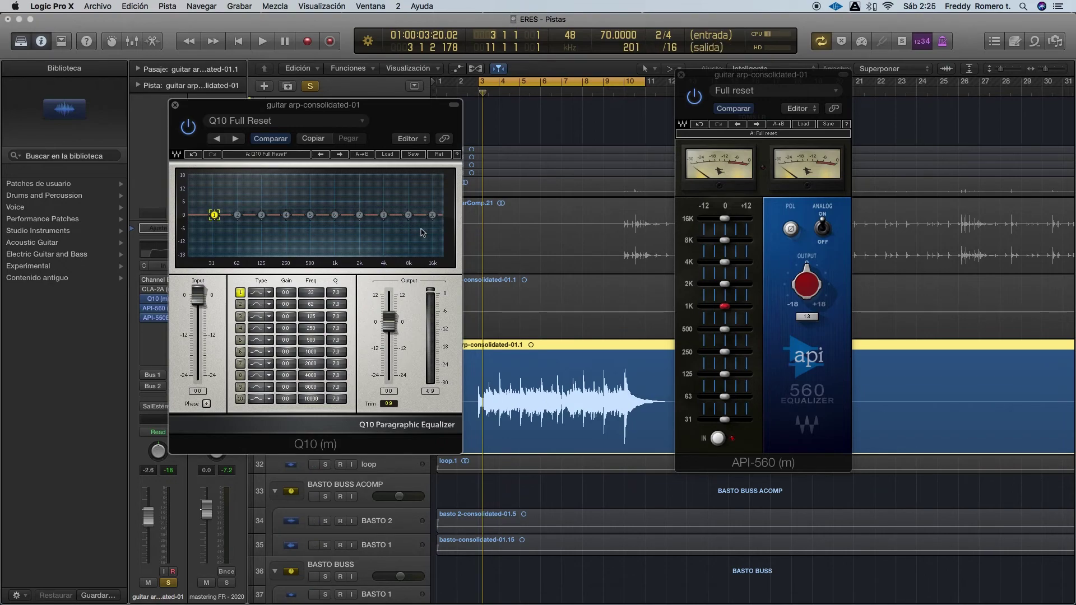
pyautogui.click(408, 215)
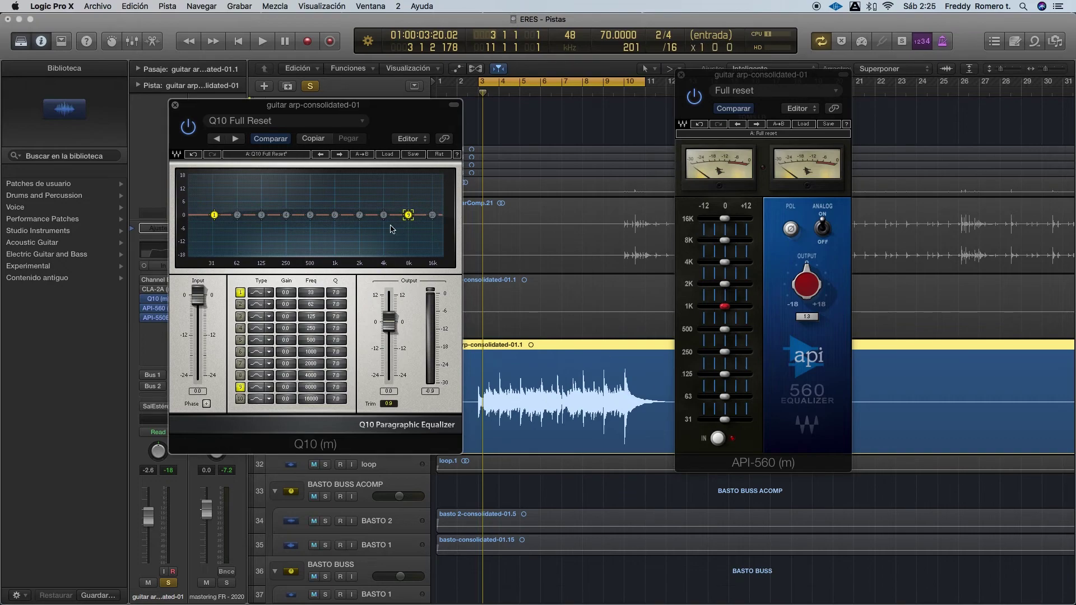
pyautogui.moveTo(409, 215); pyautogui.dragTo(416, 215)
# Set band 9 on the Q10 to exactly 10000 Hz and lower its gain to about -1.0 dB.
pyautogui.click(309, 386)
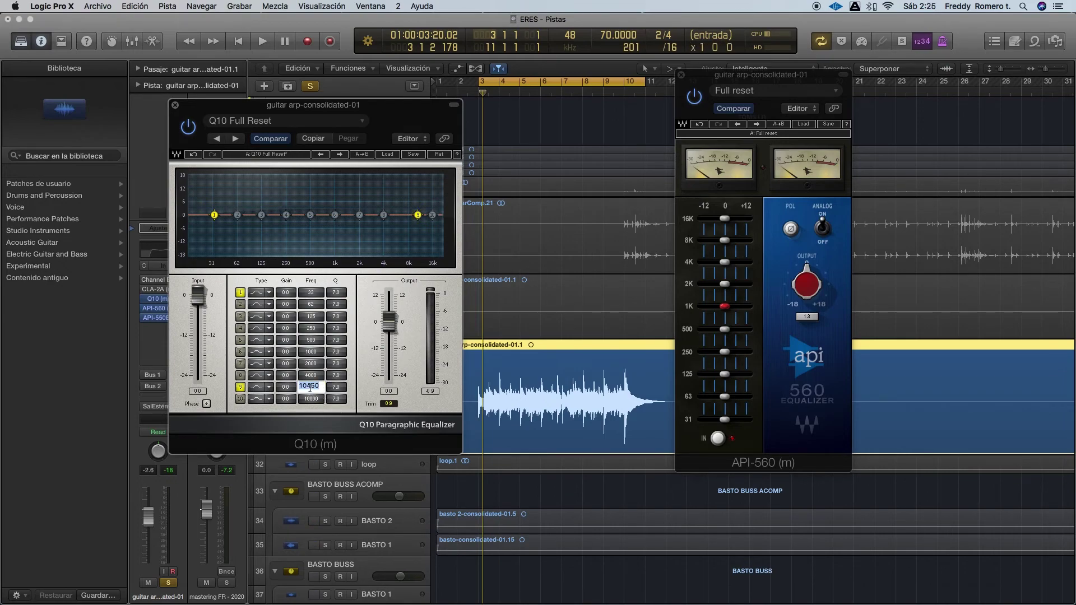
pyautogui.write('1000')
pyautogui.press('Return')
pyautogui.click(312, 387)
pyautogui.write('0')
pyautogui.press('Return')
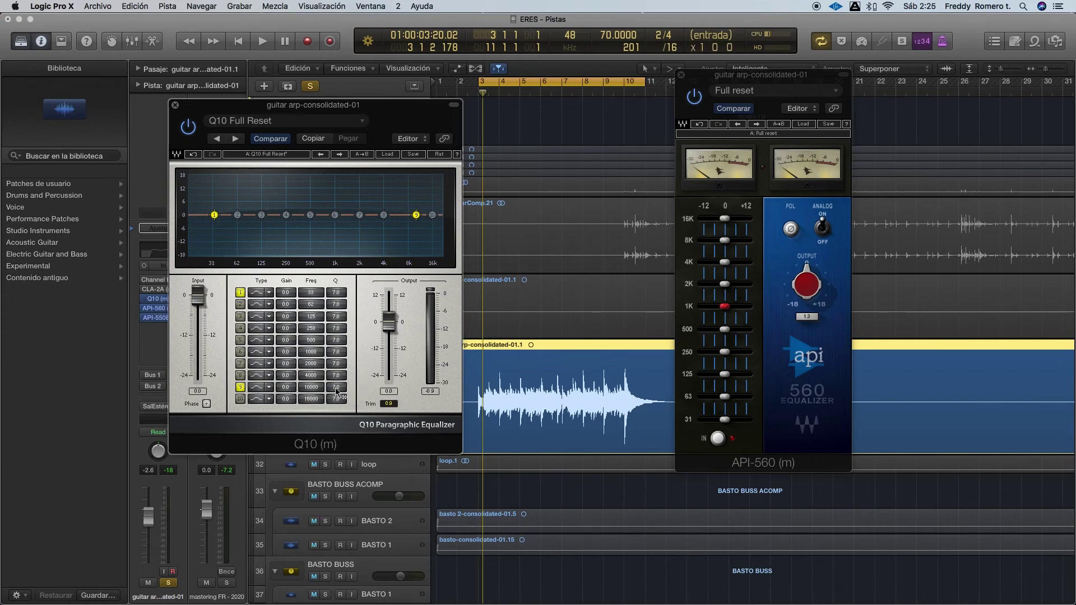
pyautogui.moveTo(286, 387)
pyautogui.mouseDown()
pyautogui.moveTo(286, 364)
pyautogui.moveTo(286, 391)
pyautogui.mouseUp()
pyautogui.moveTo(342, 111); pyautogui.dragTo(341, 111)
pyautogui.click(757, 80)
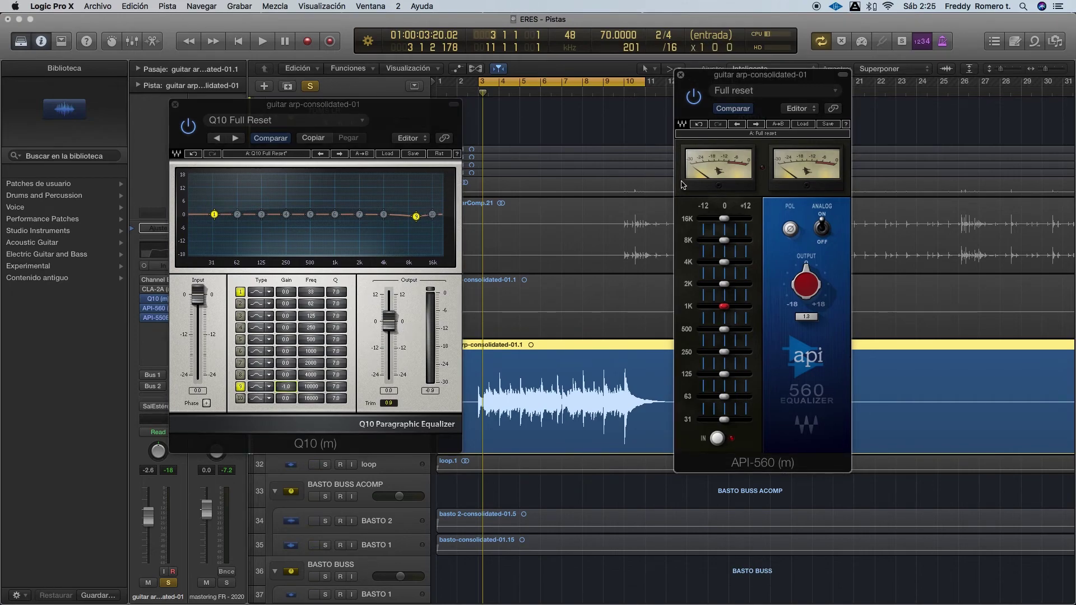
pyautogui.moveTo(730, 79); pyautogui.dragTo(730, 77)
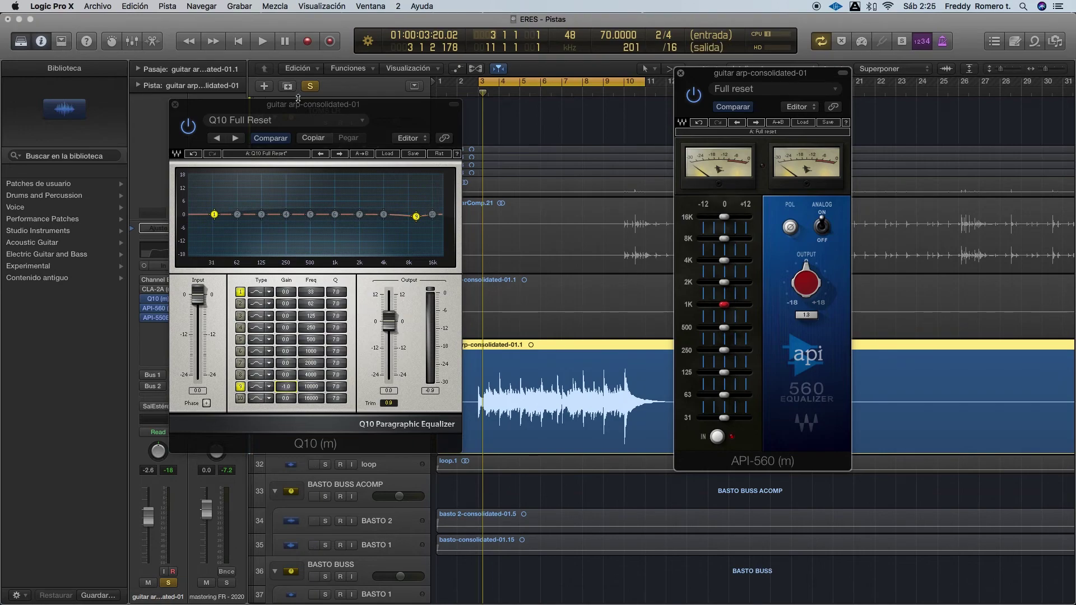
pyautogui.moveTo(298, 99); pyautogui.dragTo(298, 86)
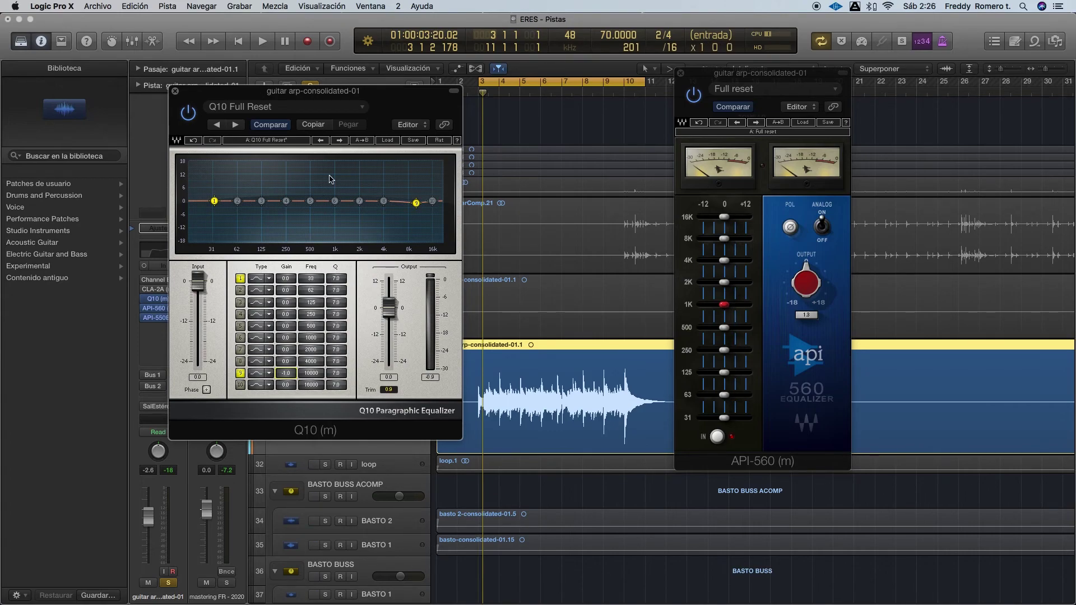
pyautogui.moveTo(353, 89); pyautogui.dragTo(350, 84)
pyautogui.moveTo(717, 78); pyautogui.dragTo(719, 80)
pyautogui.moveTo(402, 93); pyautogui.dragTo(401, 96)
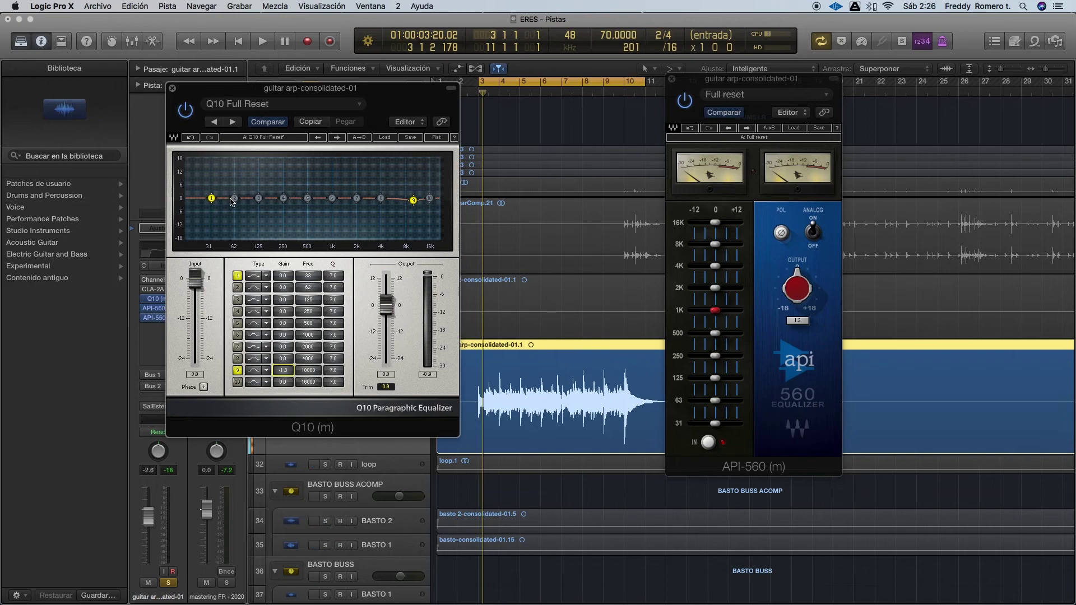
# Shift Q10 bands 1, 9 and 10 to about 16, 7389 and 15771 Hz, with about -0.3 dB gain on the two high bands.
pyautogui.moveTo(212, 198); pyautogui.dragTo(188, 199)
pyautogui.moveTo(415, 203)
pyautogui.mouseDown()
pyautogui.moveTo(438, 198)
pyautogui.moveTo(325, 199)
pyautogui.moveTo(420, 198)
pyautogui.moveTo(402, 199)
pyautogui.mouseUp()
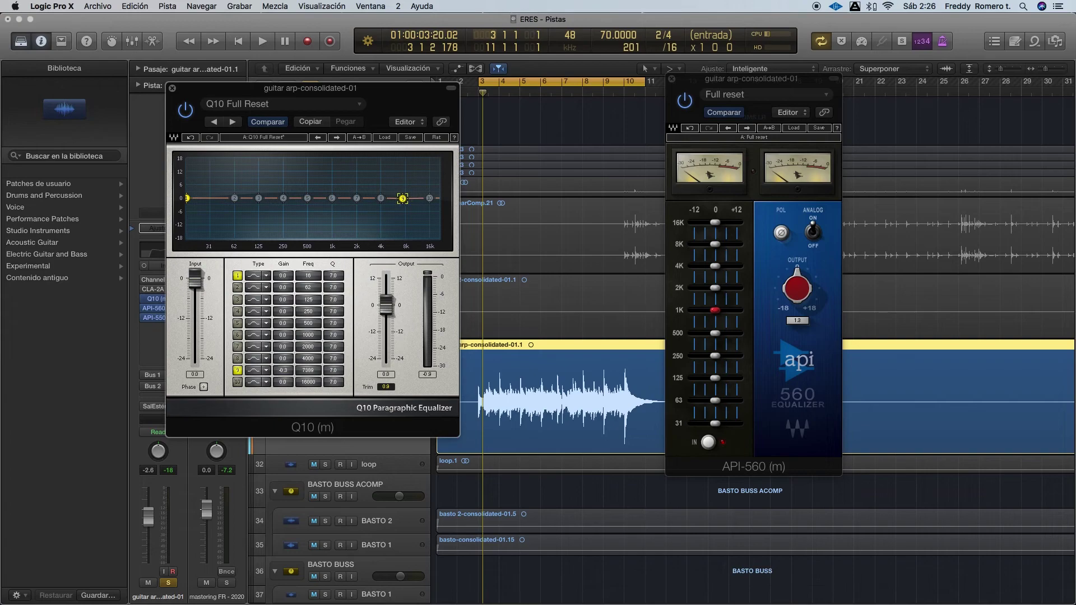
pyautogui.click(429, 198)
pyautogui.moveTo(430, 199); pyautogui.dragTo(430, 199)
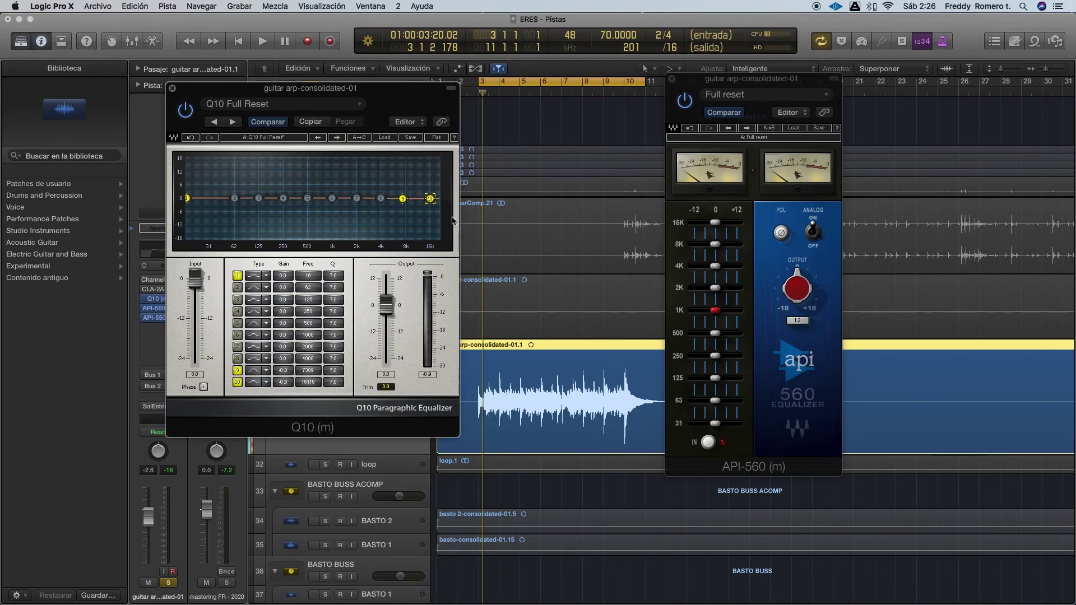
pyautogui.moveTo(430, 198); pyautogui.dragTo(429, 200)
# Raise band 1 on the Q10 to about 30 Hz with a very slight cut.
pyautogui.moveTo(187, 198); pyautogui.dragTo(206, 198)
pyautogui.moveTo(724, 79); pyautogui.dragTo(734, 70)
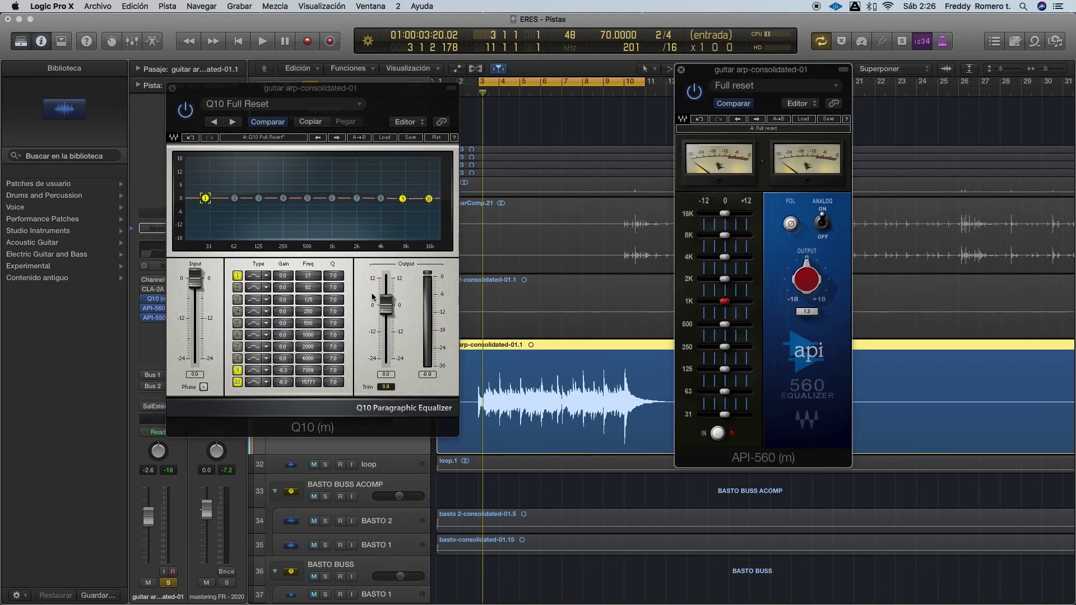
pyautogui.moveTo(206, 198); pyautogui.dragTo(208, 200)
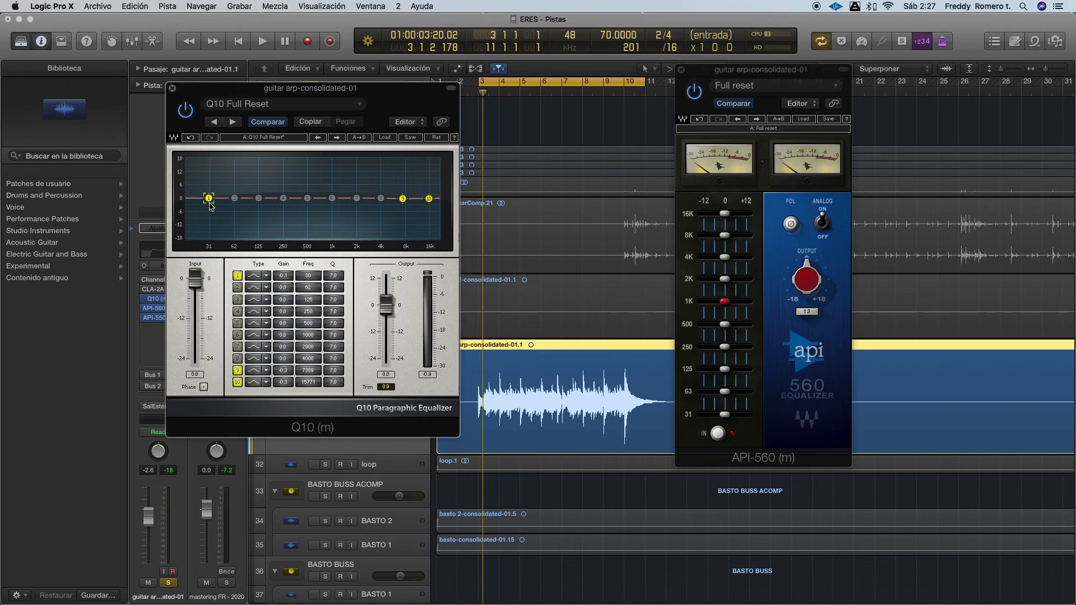
# Play the guitar track while sweeping Q10 band 7 with a boost of about 12.7 dB, returning it to about 2044 Hz near zero gain.
pyautogui.press('space')
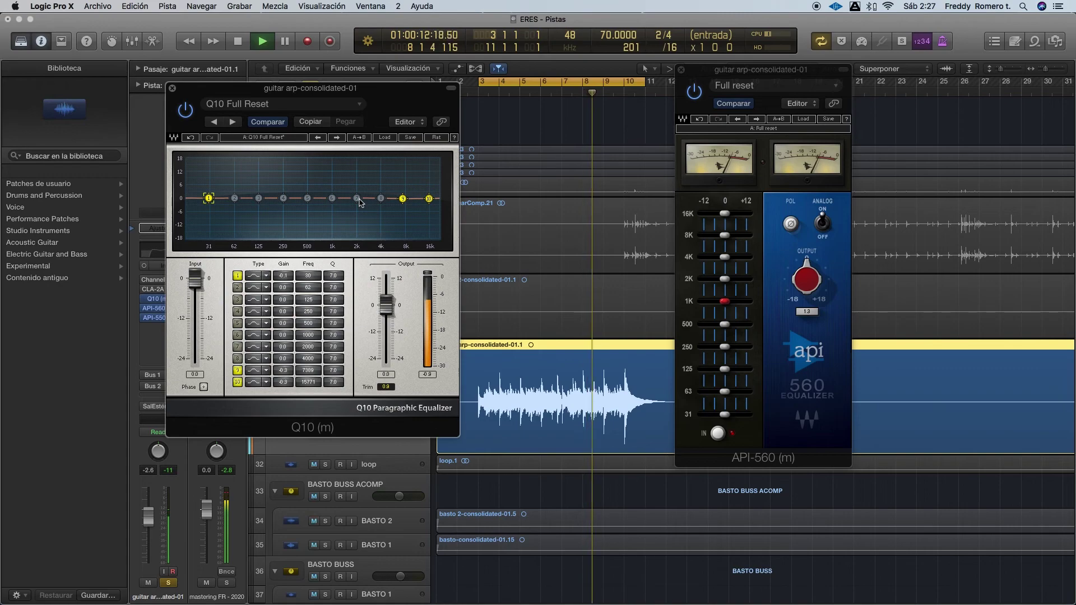
pyautogui.moveTo(357, 198); pyautogui.dragTo(357, 170)
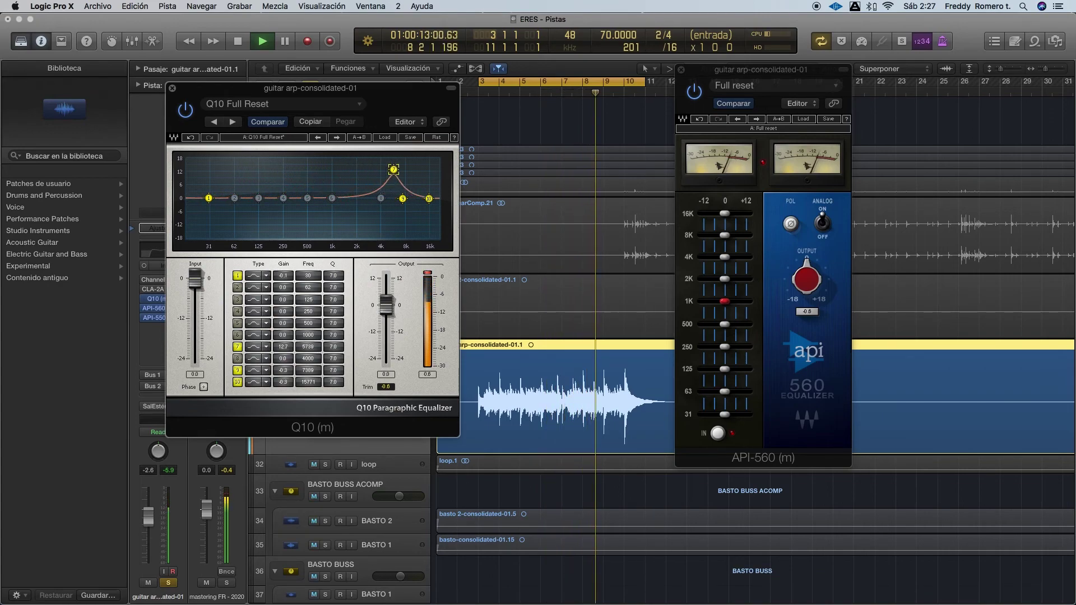
pyautogui.moveTo(402, 198); pyautogui.dragTo(359, 199)
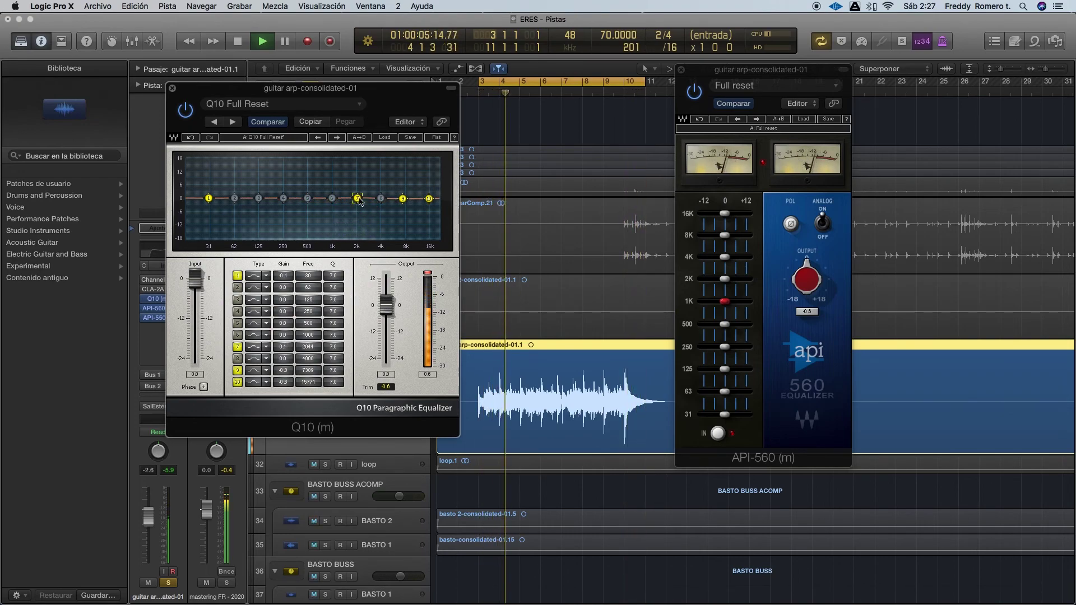
pyautogui.press('space')
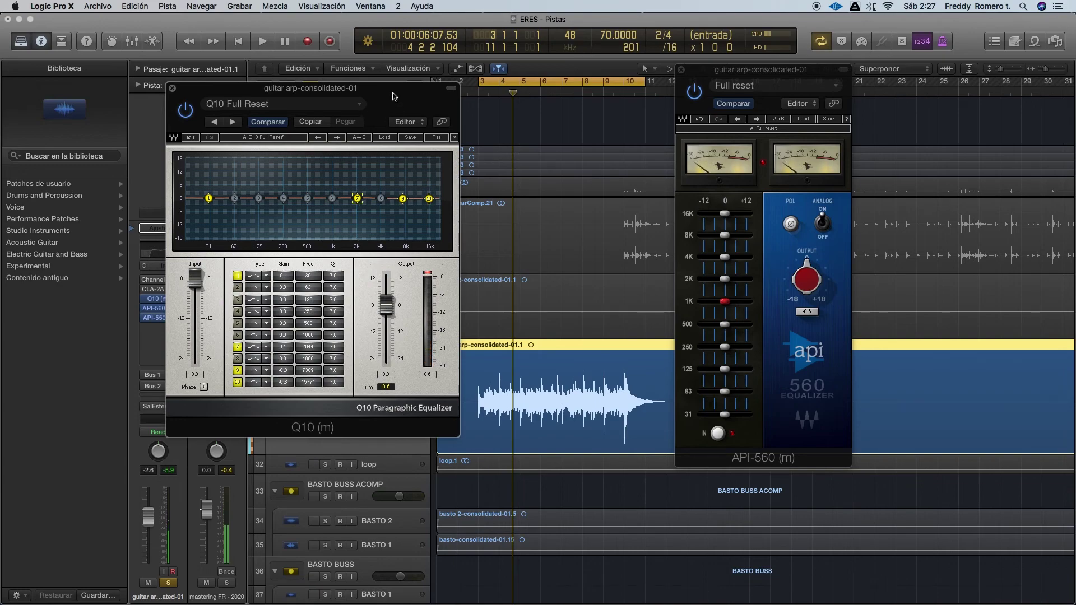
pyautogui.moveTo(392, 96); pyautogui.dragTo(413, 67)
pyautogui.moveTo(337, 60); pyautogui.dragTo(370, 159)
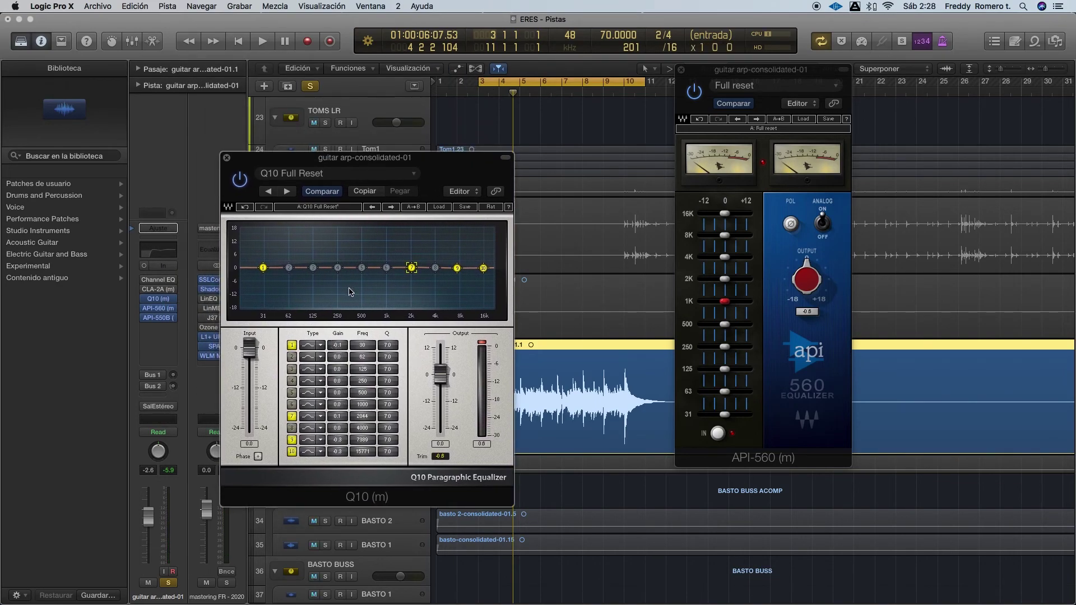
pyautogui.moveTo(359, 160); pyautogui.dragTo(326, 121)
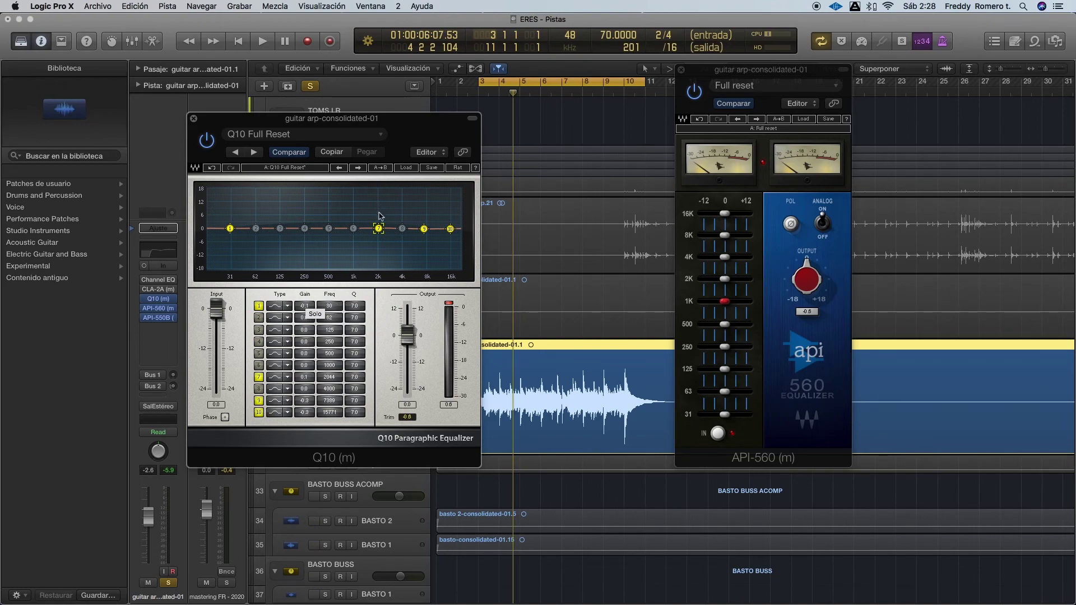
# Boost Q10 band 7 to about 9 dB, adjust its Q, and settle it at about 2089 Hz with 0.7 dB gain.
pyautogui.moveTo(378, 228)
pyautogui.mouseDown()
pyautogui.moveTo(378, 206)
pyautogui.moveTo(377, 245)
pyautogui.moveTo(378, 228)
pyautogui.mouseUp()
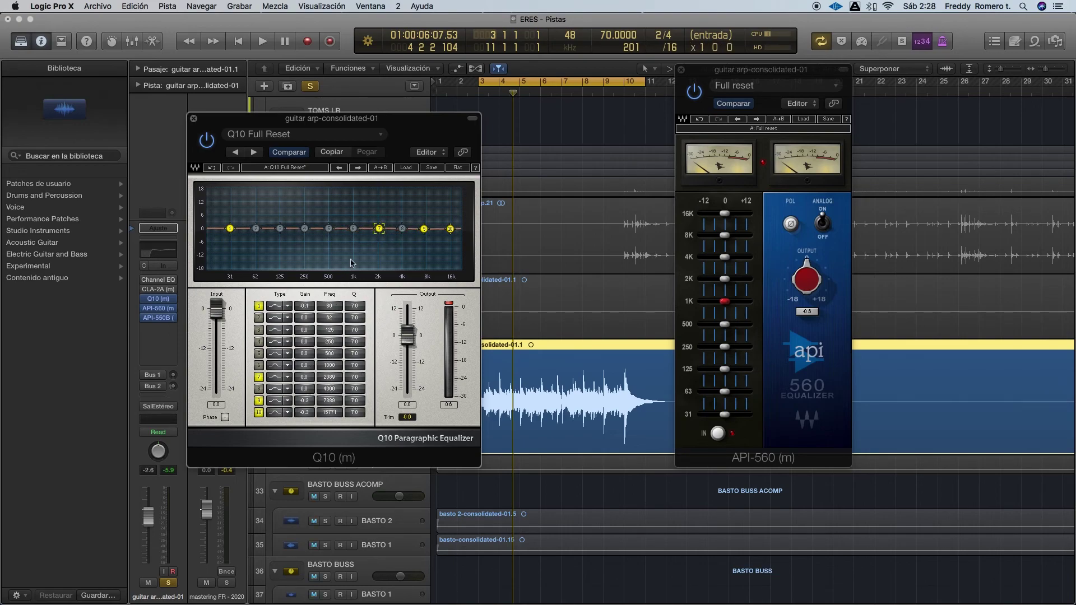
pyautogui.moveTo(379, 230); pyautogui.dragTo(378, 208)
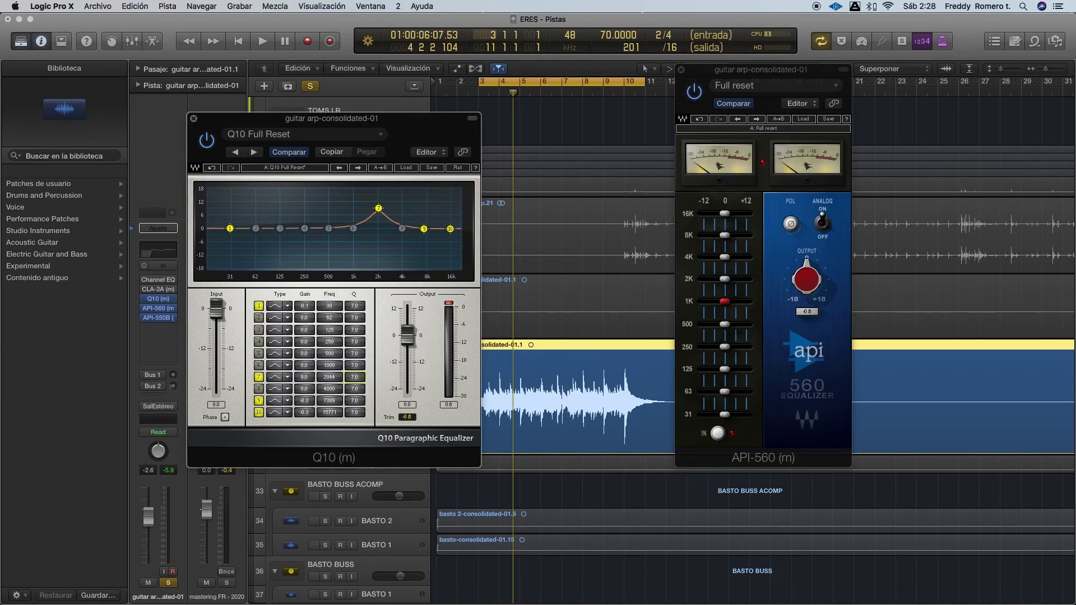
pyautogui.moveTo(354, 377); pyautogui.dragTo(354, 374)
pyautogui.moveTo(379, 206); pyautogui.dragTo(378, 202)
pyautogui.moveTo(350, 381); pyautogui.dragTo(354, 382)
pyautogui.moveTo(381, 197); pyautogui.dragTo(382, 222)
# Rearrange the plug-in windows so the API-560 sits close beside the Q10.
pyautogui.press('alt')
pyautogui.moveTo(386, 117); pyautogui.dragTo(559, 117)
pyautogui.press('alt')
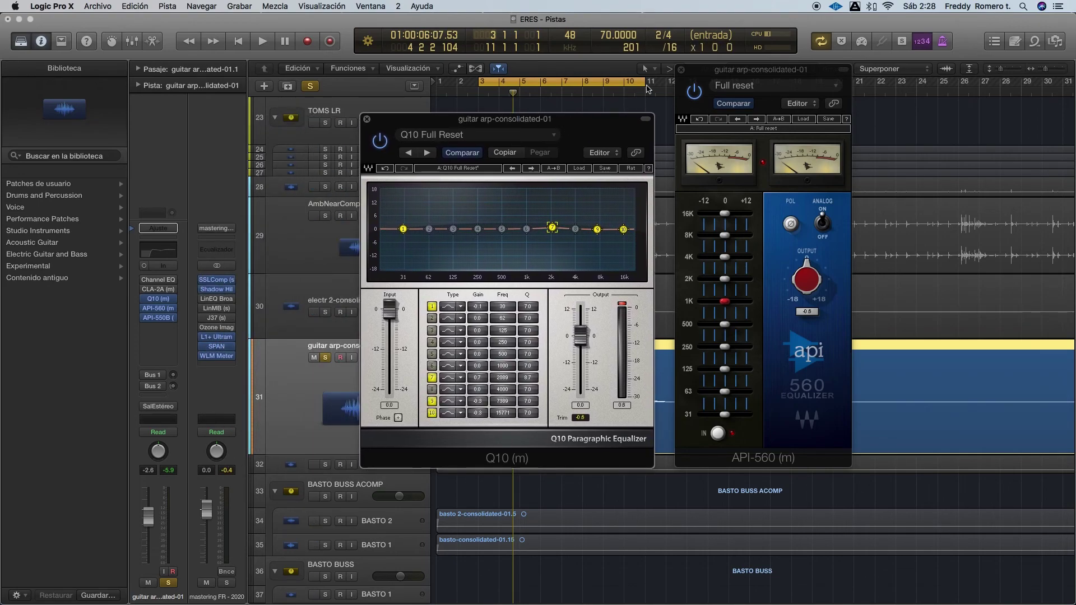
pyautogui.press('alt')
pyautogui.moveTo(748, 74); pyautogui.dragTo(765, 89)
pyautogui.press('alt')
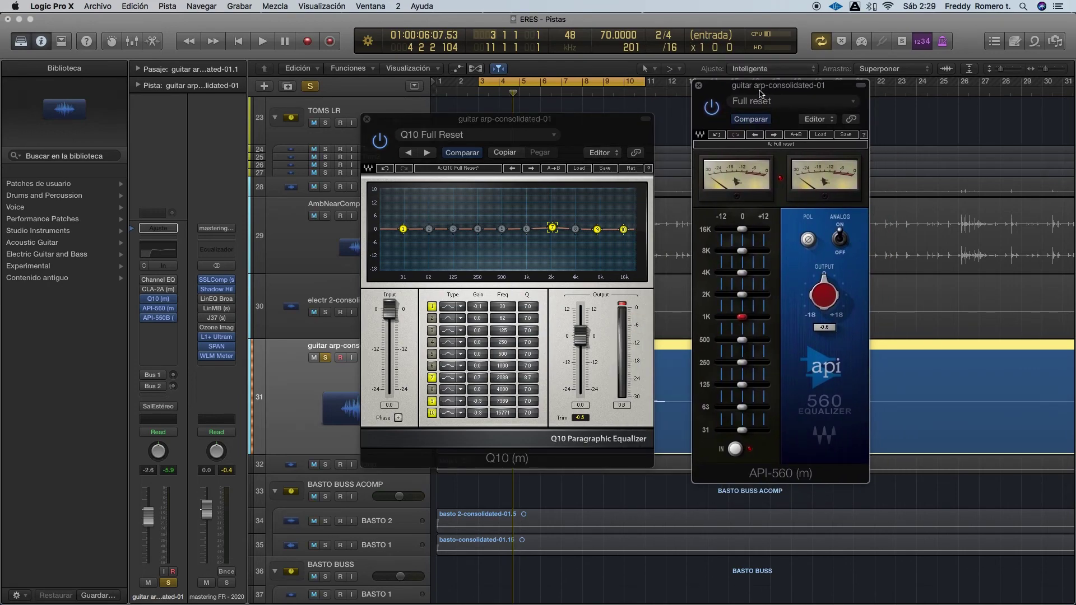
pyautogui.moveTo(760, 90); pyautogui.dragTo(753, 82)
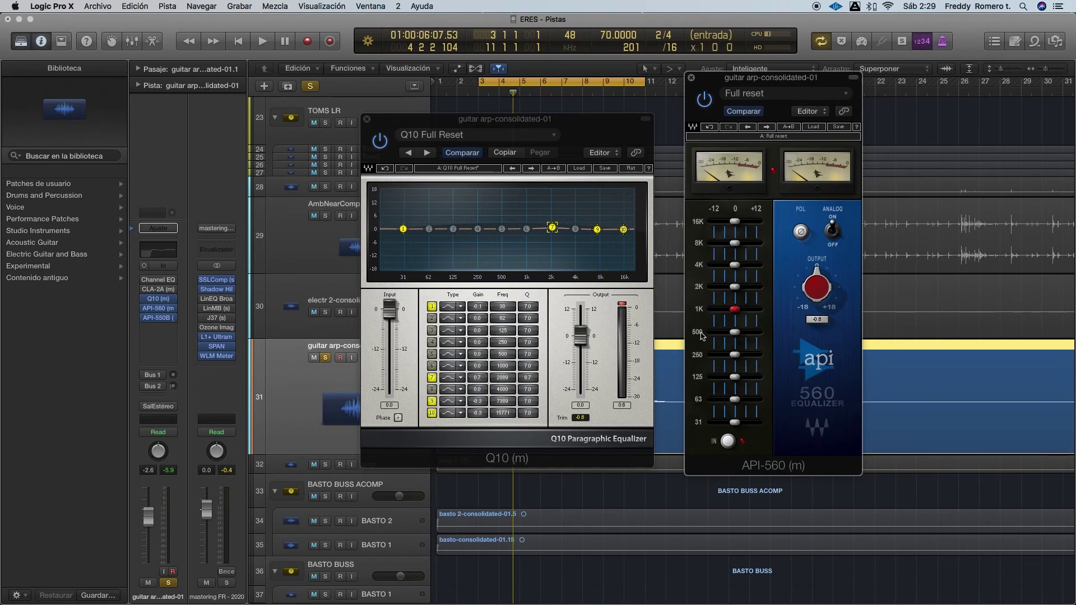
pyautogui.moveTo(778, 78); pyautogui.dragTo(702, 70)
pyautogui.moveTo(507, 124); pyautogui.dragTo(348, 121)
pyautogui.moveTo(667, 69); pyautogui.dragTo(624, 87)
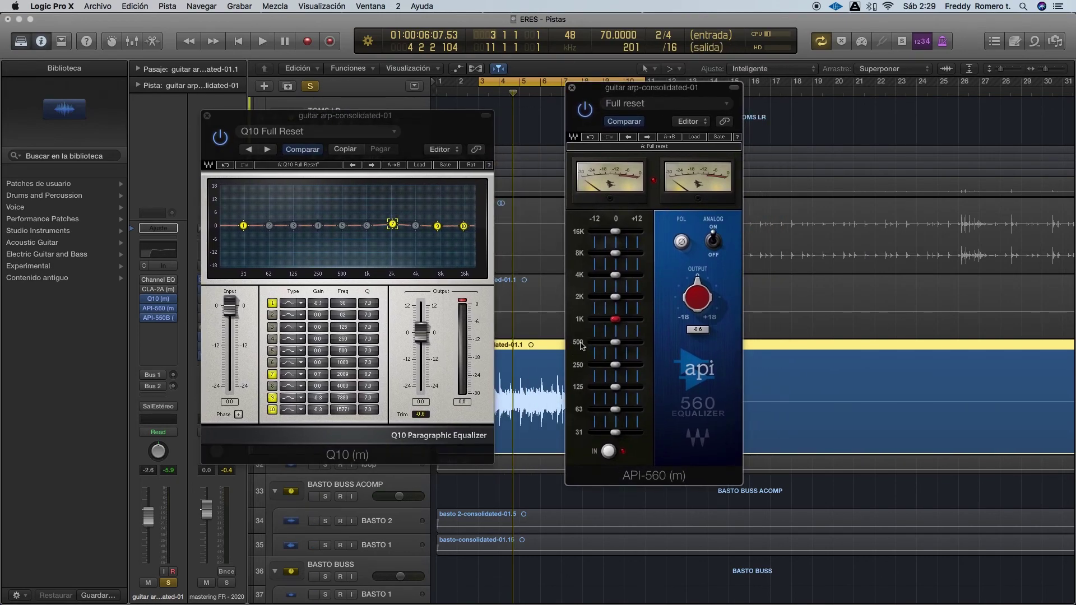
# Try boosting and cutting the API-560's 500 Hz band, return it to 0, and close the API-560 window.
pyautogui.moveTo(617, 343); pyautogui.dragTo(644, 334)
pyautogui.moveTo(624, 346)
pyautogui.mouseDown()
pyautogui.moveTo(643, 333)
pyautogui.moveTo(607, 342)
pyautogui.mouseUp()
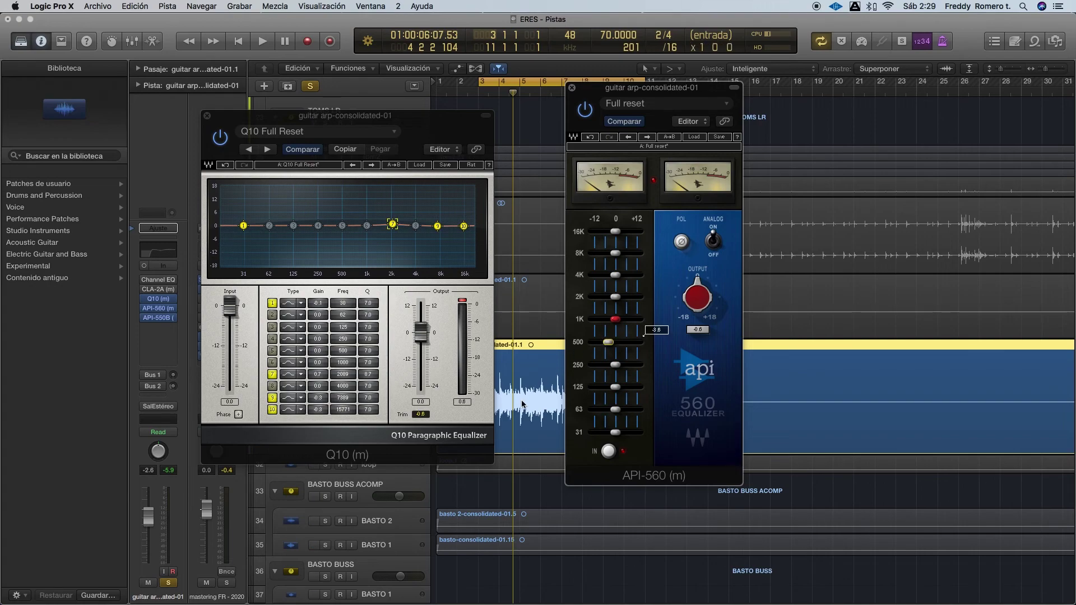
pyautogui.moveTo(608, 342); pyautogui.dragTo(615, 342)
pyautogui.click(573, 93)
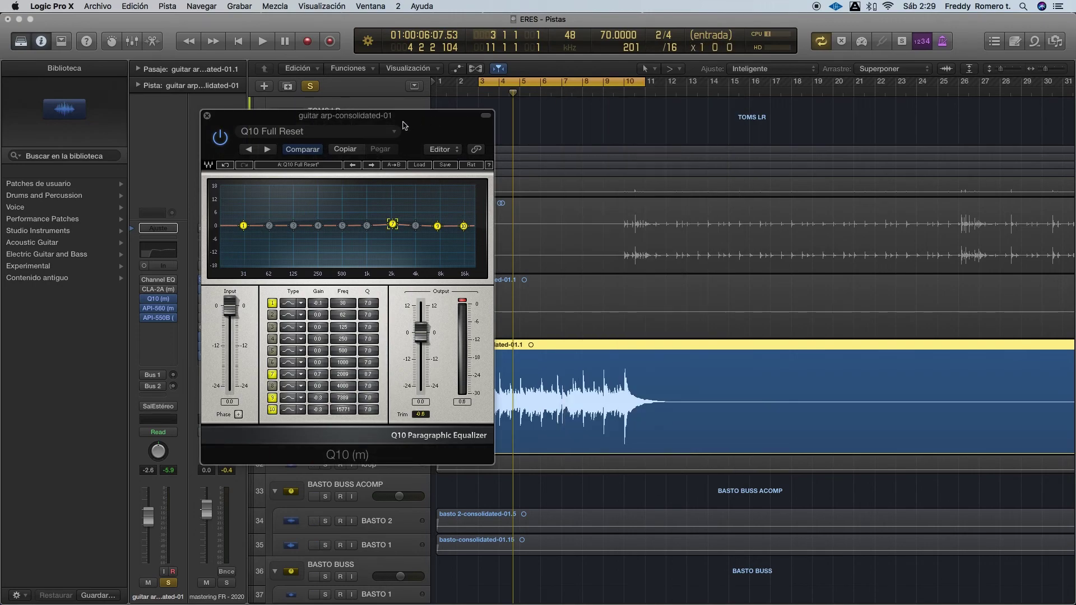
# Close the Q10 window, open the API-550B from the guitar track's inserts, and place its window mid-screen.
pyautogui.moveTo(225, 134); pyautogui.dragTo(297, 111)
pyautogui.click(281, 97)
pyautogui.click(158, 318)
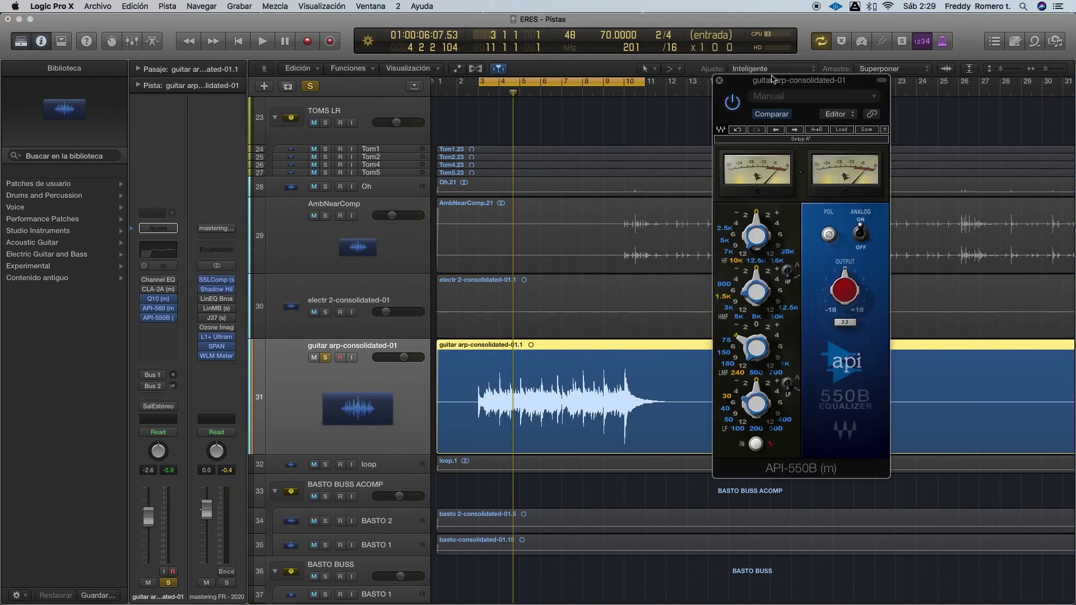
pyautogui.moveTo(773, 81); pyautogui.dragTo(534, 71)
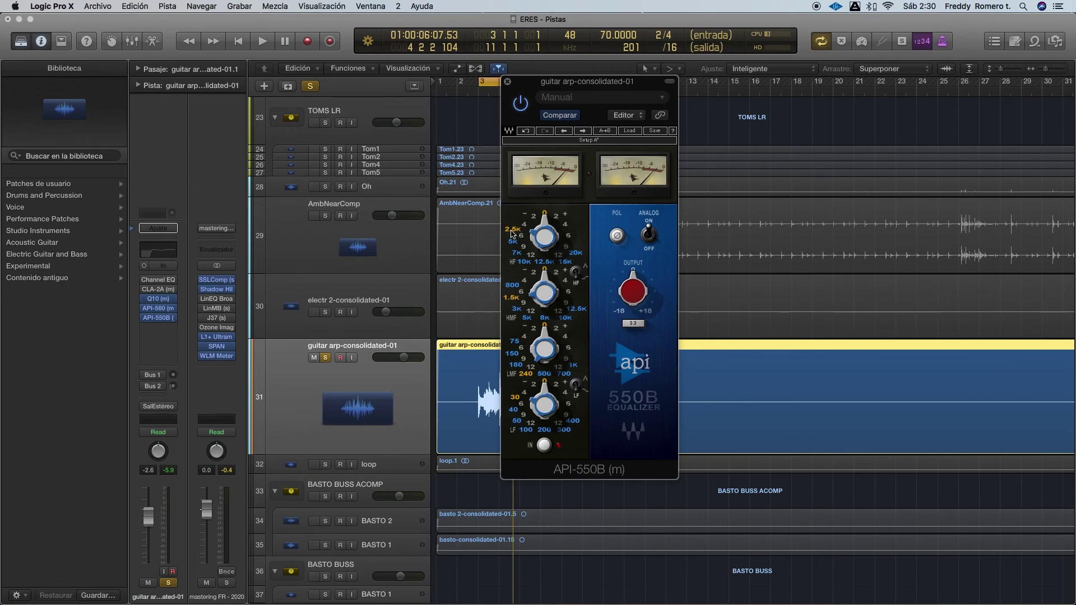
# Bypass the Q10 and API-560, play the guitar track, try the API-550B's HF gain at +6 and 0, and set it to +2 dB.
pyautogui.click(568, 228)
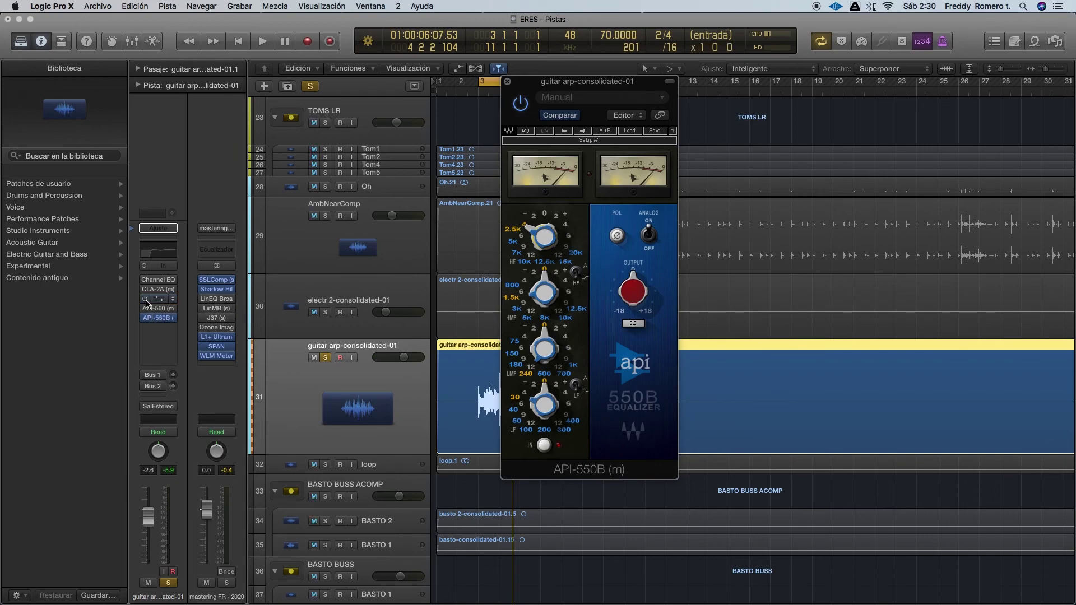
pyautogui.press('space')
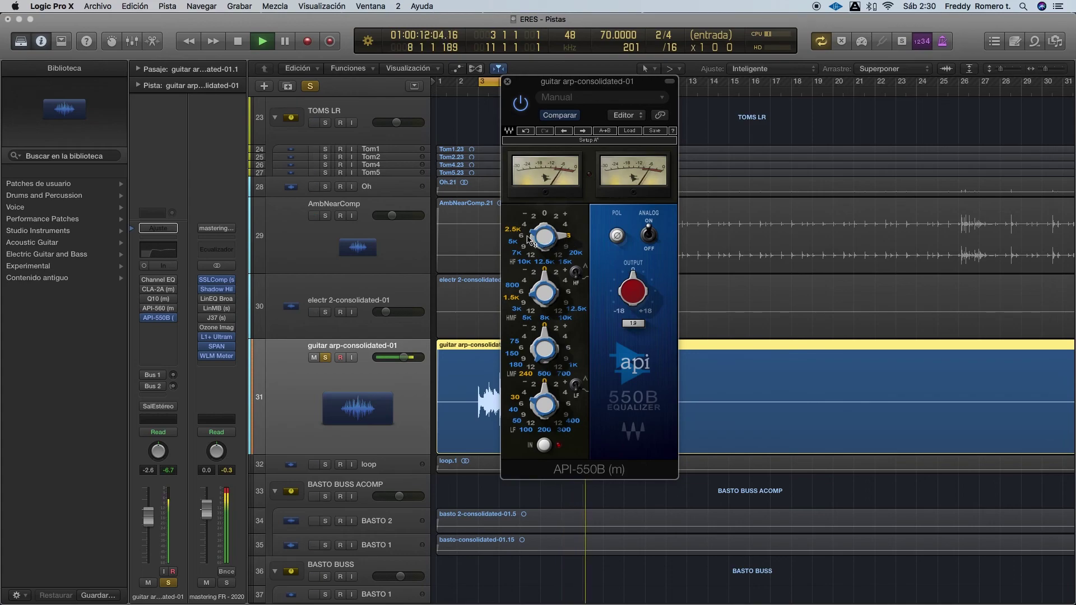
pyautogui.click(548, 216)
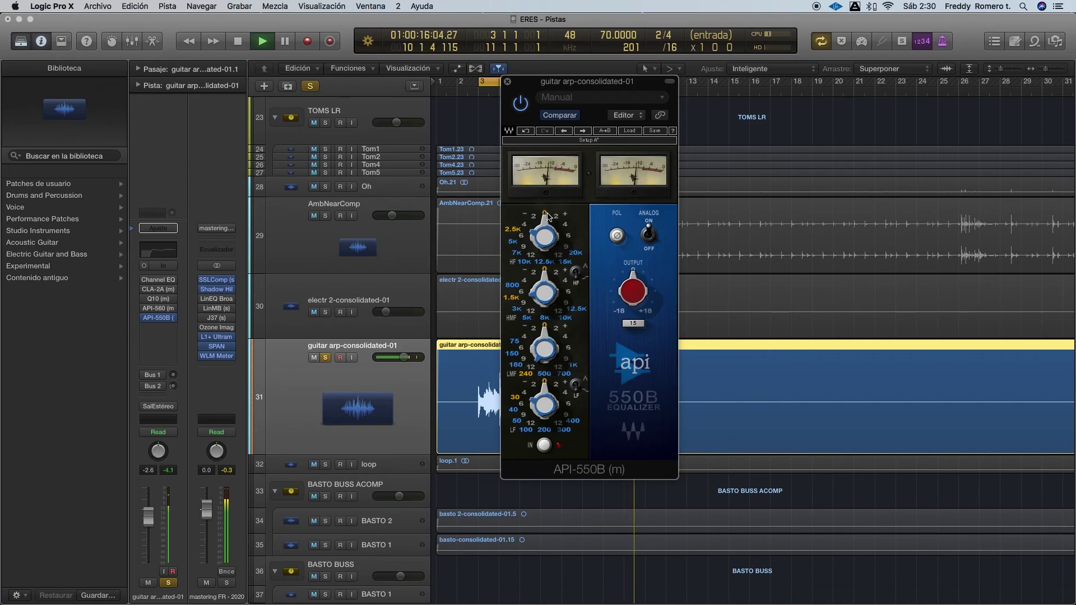
pyautogui.click(569, 235)
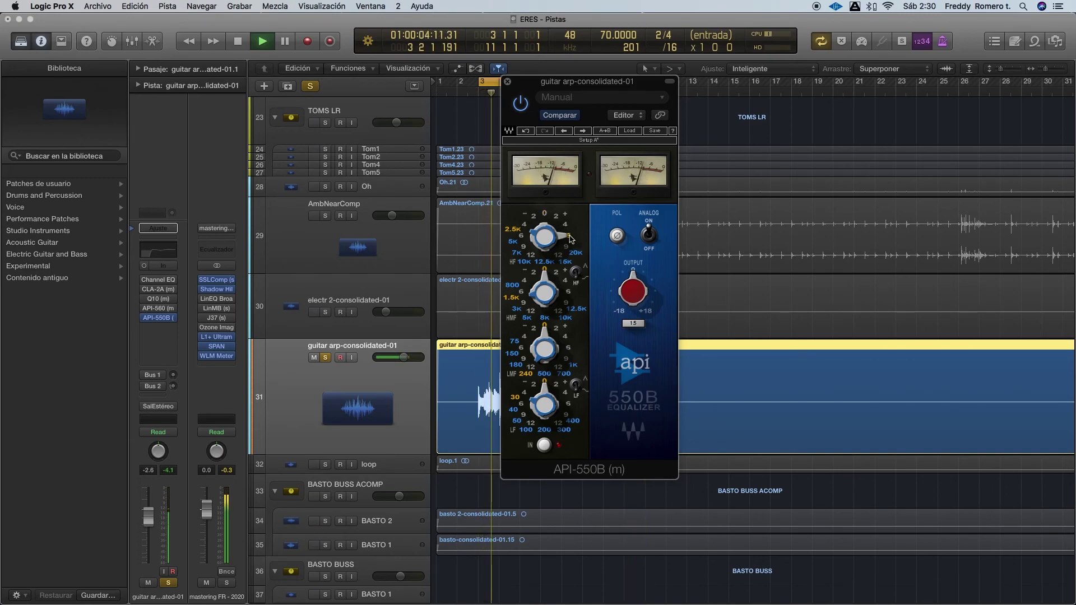
pyautogui.click(554, 216)
pyautogui.click(554, 217)
pyautogui.click(555, 217)
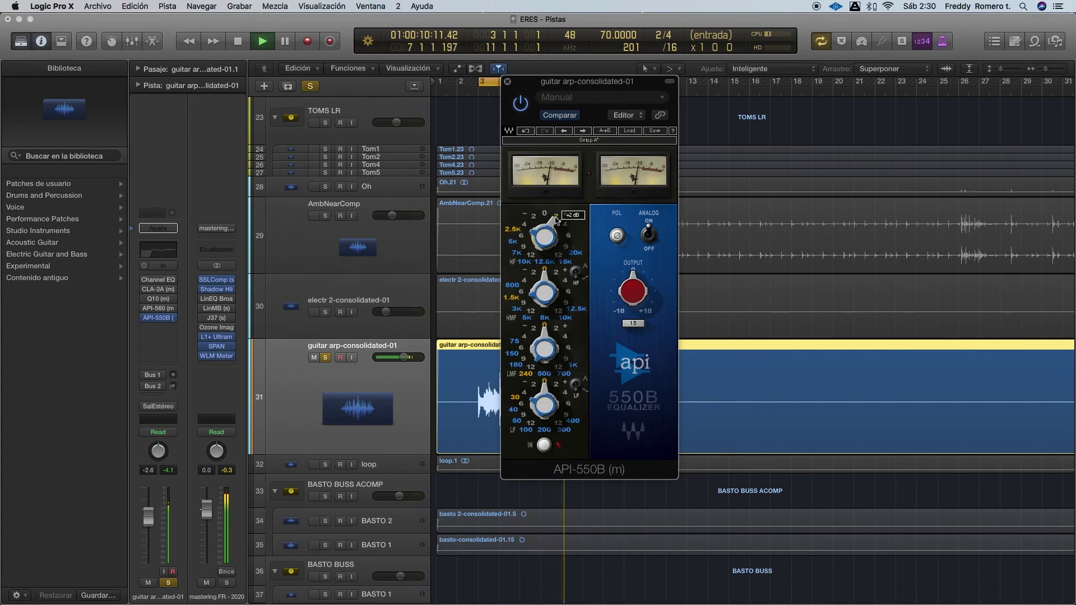
pyautogui.click(550, 378)
pyautogui.click(545, 383)
pyautogui.press('space')
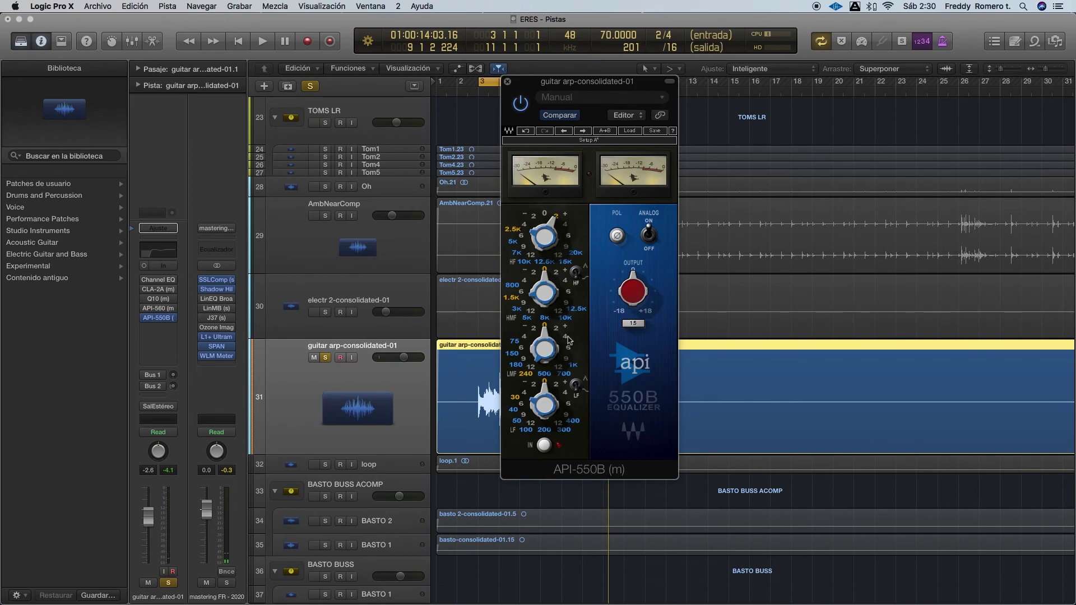
# Play the track with the API-550B's LMF band at 180 Hz, try its gain at +4, -2 and +9, and return it to 0.
pyautogui.press('space')
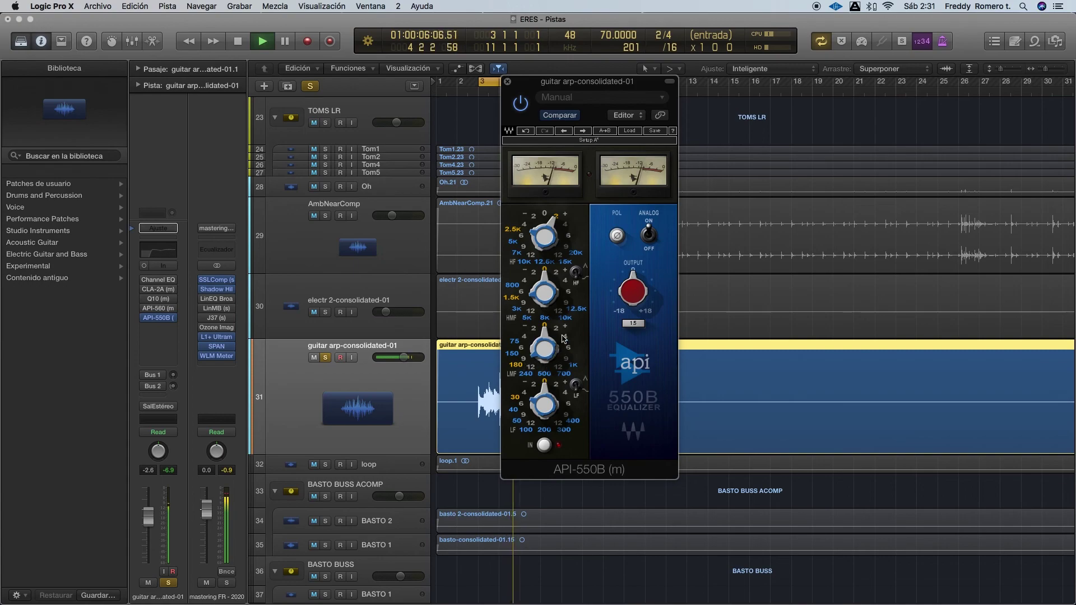
pyautogui.click(564, 337)
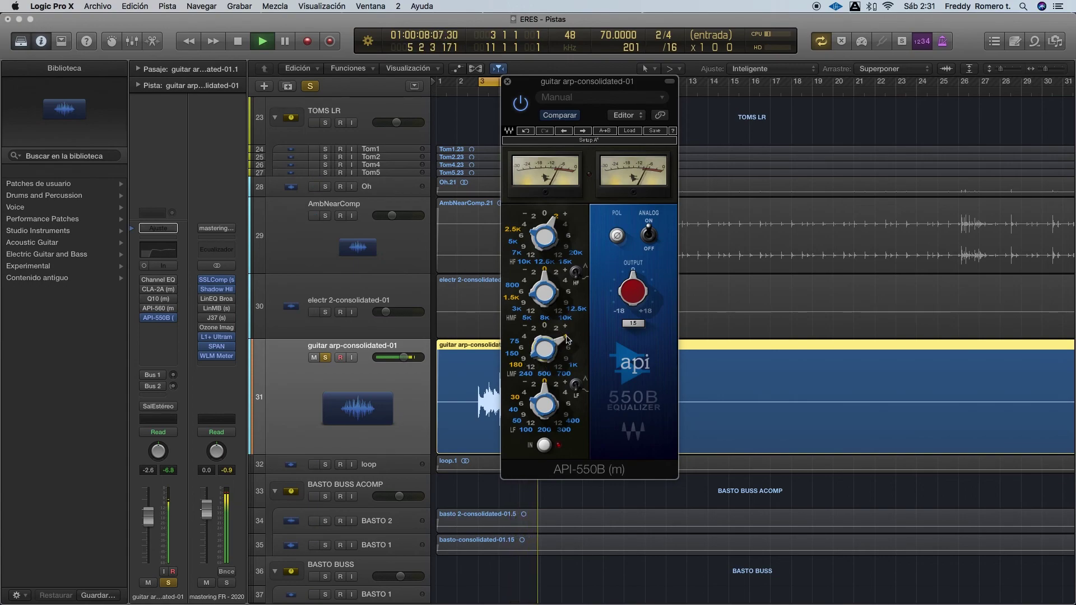
pyautogui.click(546, 327)
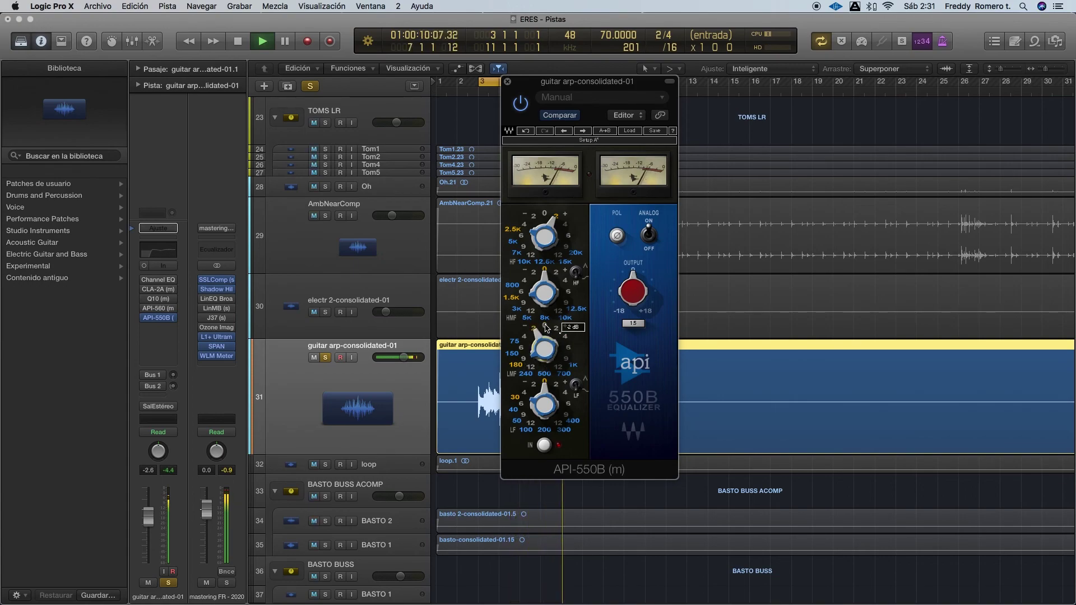
pyautogui.click(547, 328)
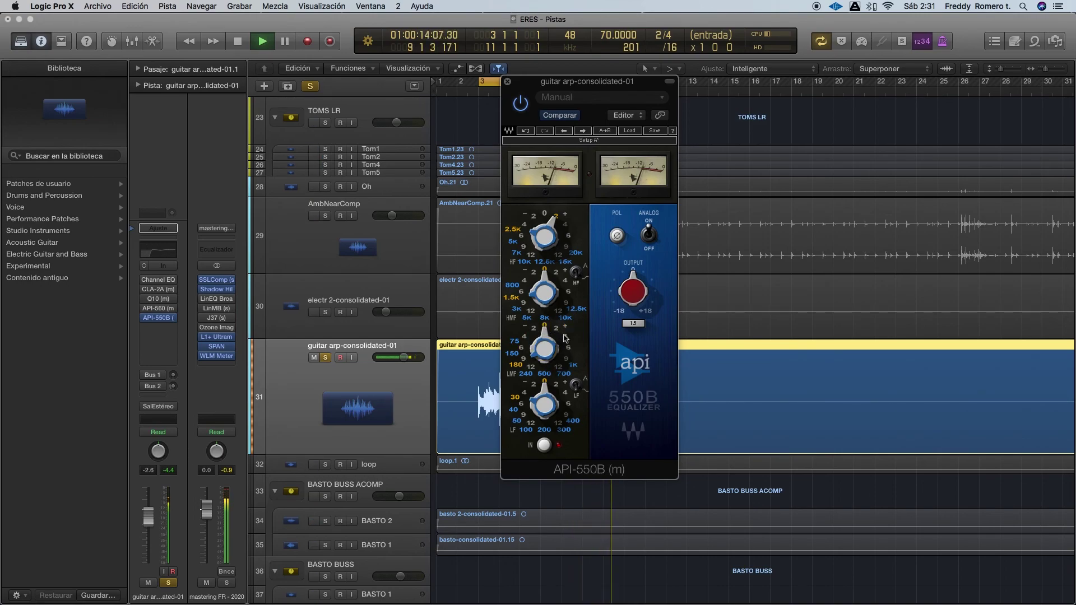
pyautogui.moveTo(565, 338); pyautogui.dragTo(567, 363)
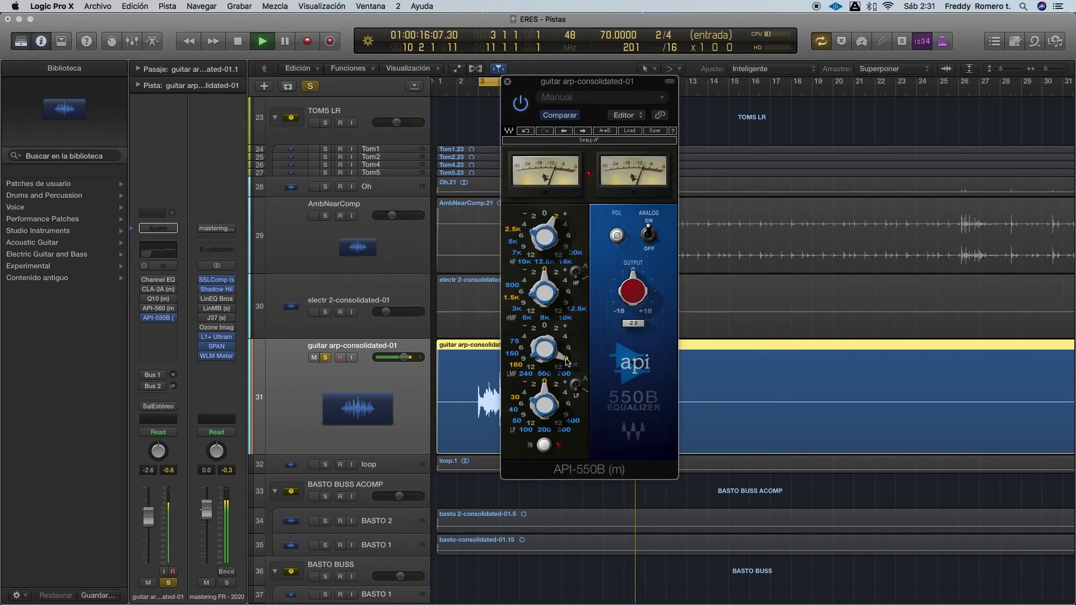
pyautogui.press('space')
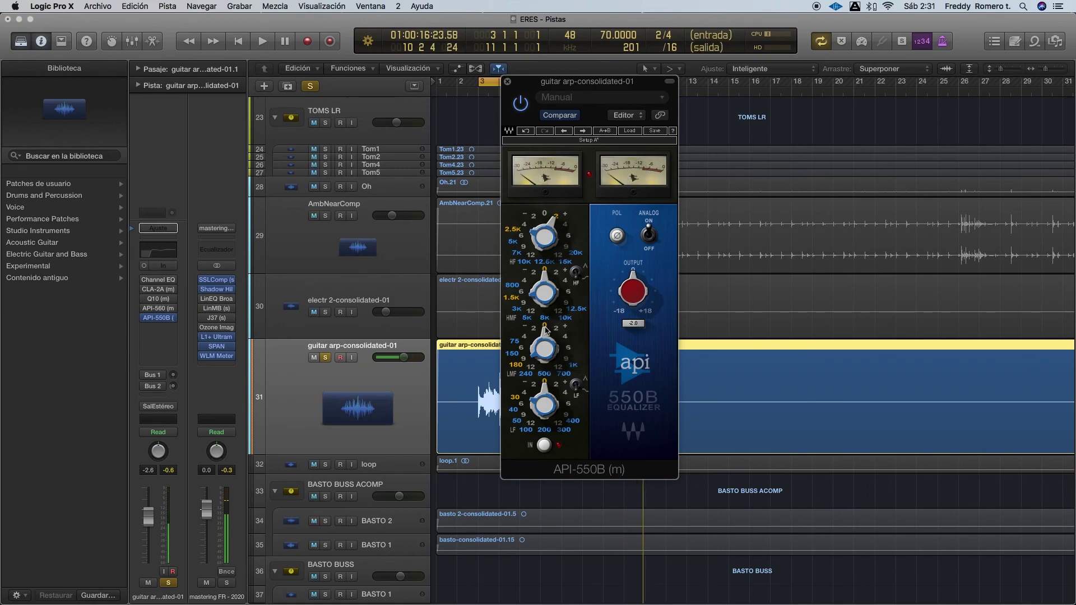
# Open the Q10 beside the API-550B to compare their controls, and close both windows.
pyautogui.moveTo(583, 81)
pyautogui.mouseDown()
pyautogui.moveTo(645, 101)
pyautogui.moveTo(590, 69)
pyautogui.mouseUp()
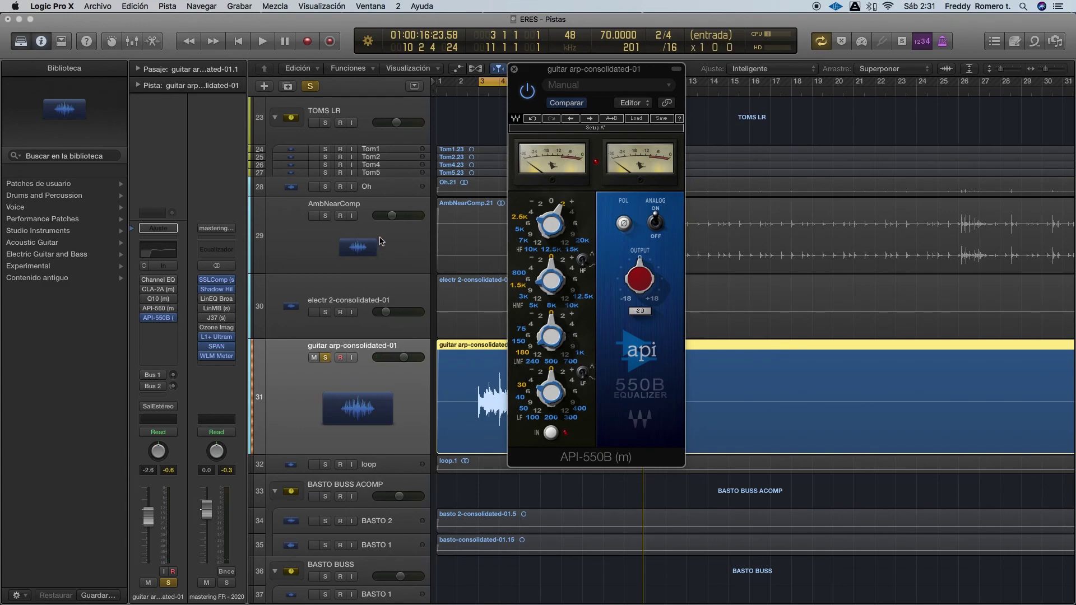
pyautogui.click(157, 301)
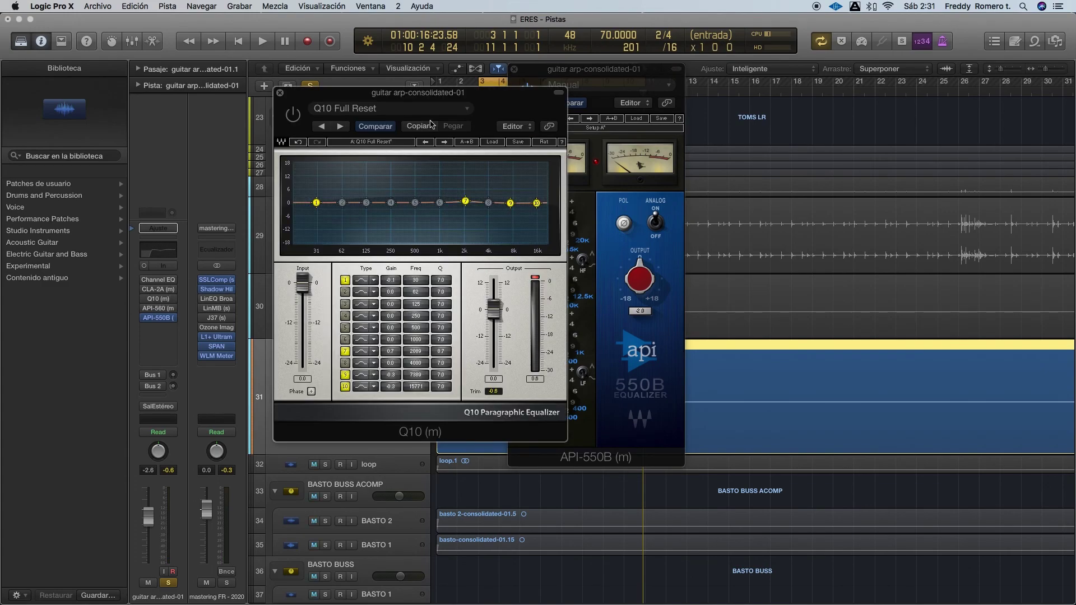
pyautogui.moveTo(420, 95); pyautogui.dragTo(705, 100)
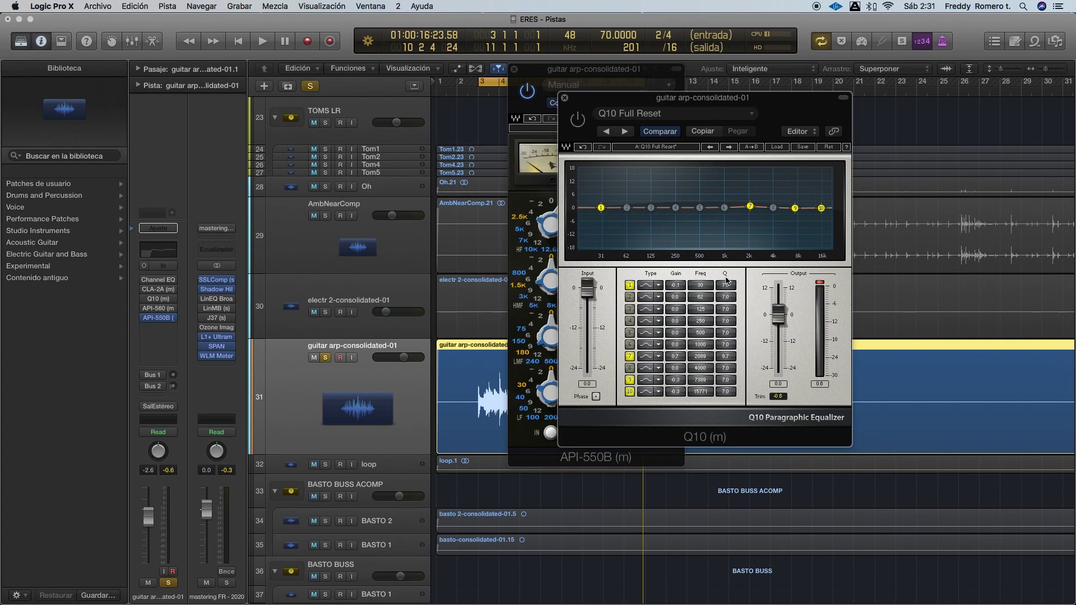
pyautogui.click(565, 99)
pyautogui.moveTo(600, 103); pyautogui.dragTo(664, 97)
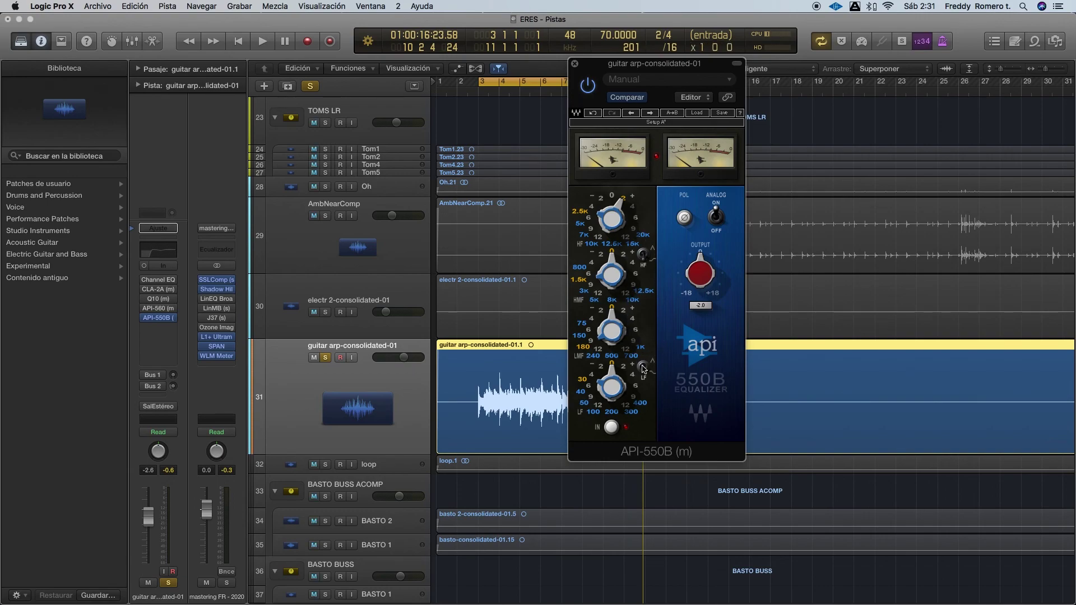
pyautogui.click(575, 65)
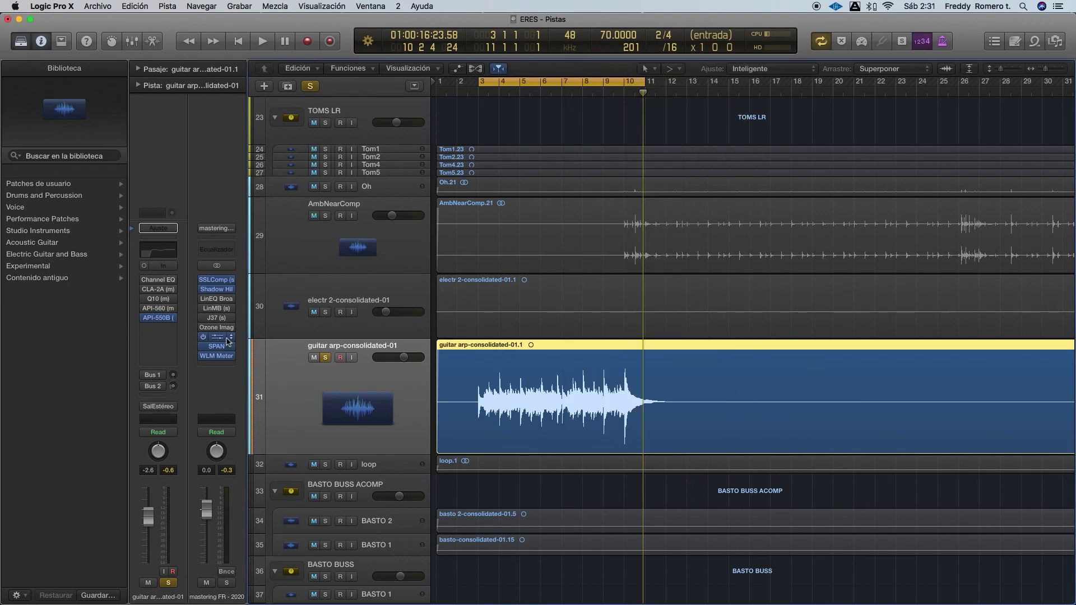
# Bypass the API-550B, reopen the Q10 with its bypass removed, and move its window clear of the guitar waveform.
pyautogui.click(151, 312)
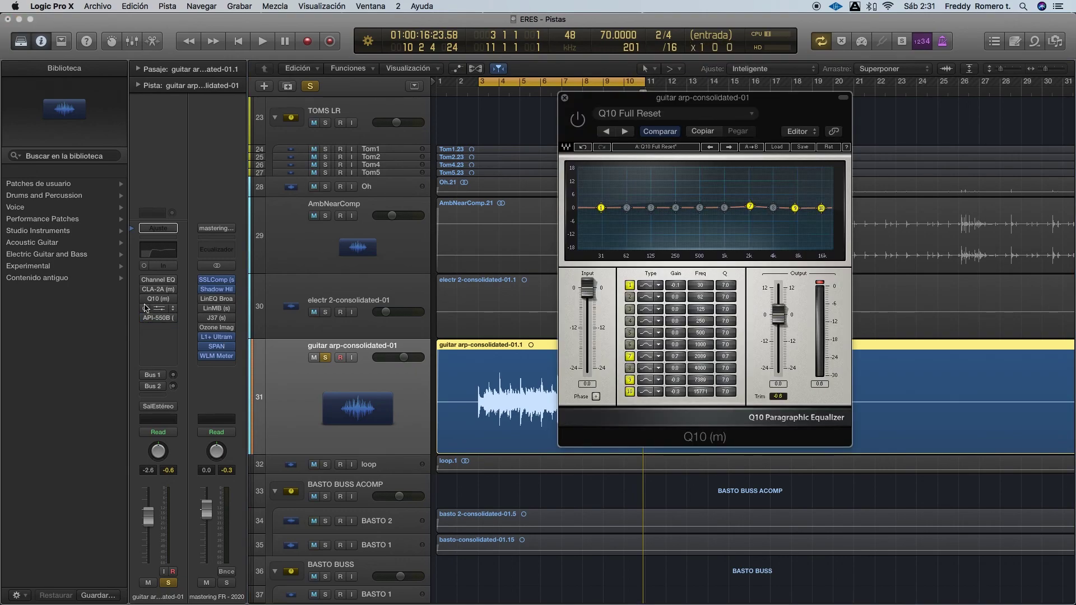
pyautogui.moveTo(647, 103); pyautogui.dragTo(732, 117)
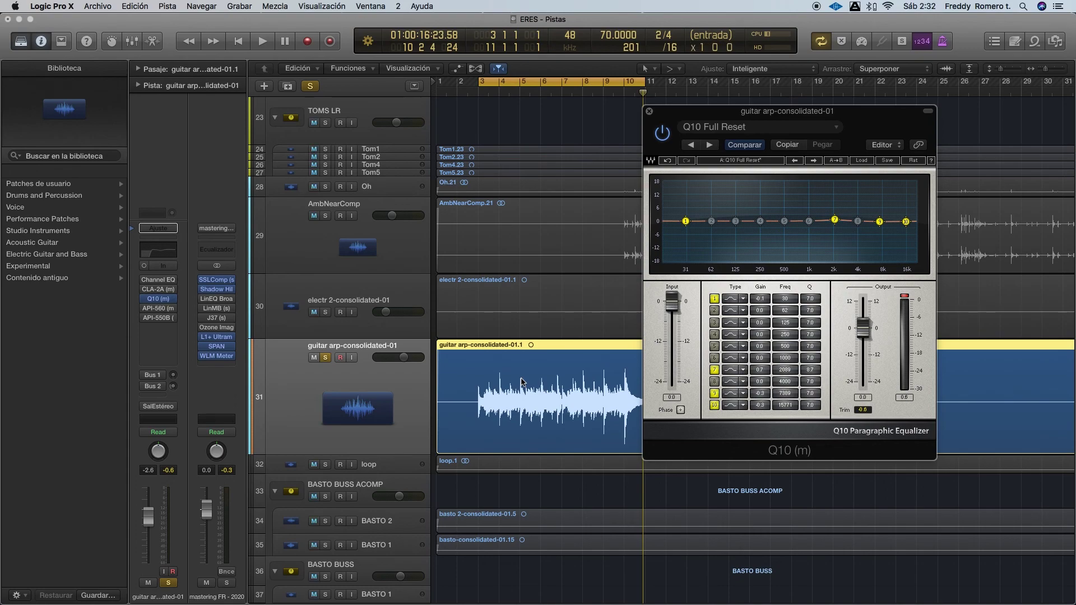
# Change Q10 band 1 from Band Pass to Hi Pass and set its frequency to about 85 Hz.
pyautogui.click(743, 299)
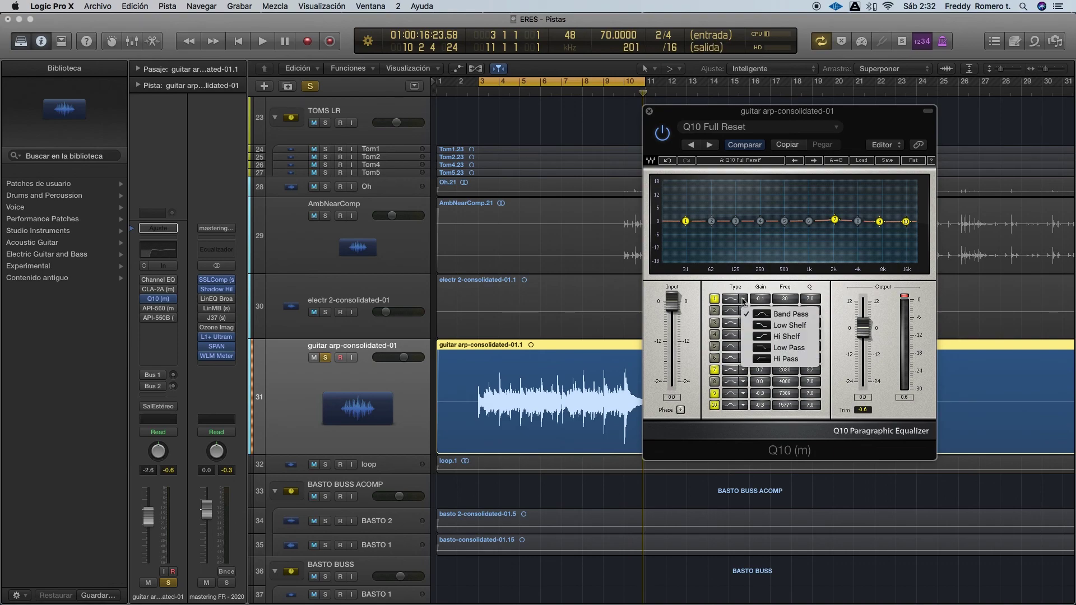
pyautogui.click(683, 225)
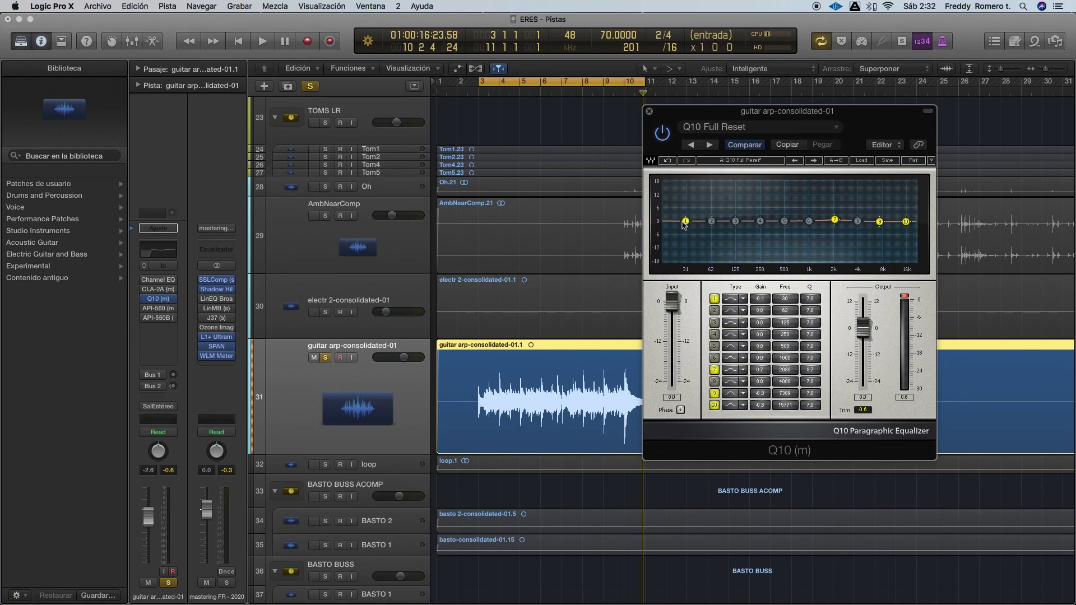
pyautogui.click(715, 298)
pyautogui.click(715, 299)
pyautogui.click(686, 224)
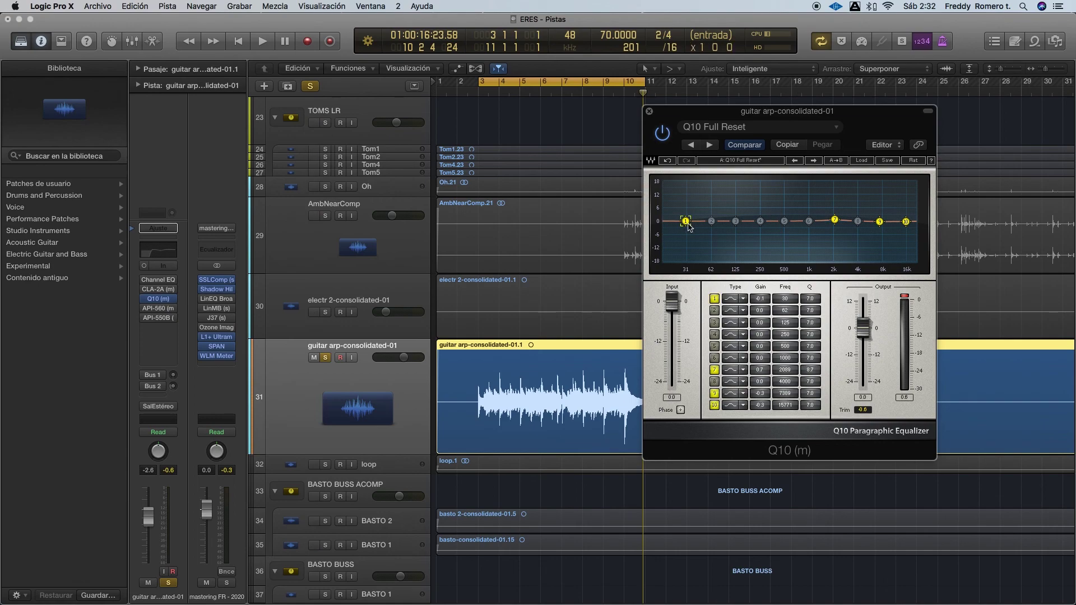
pyautogui.click(743, 300)
pyautogui.click(768, 363)
pyautogui.moveTo(684, 224); pyautogui.dragTo(721, 220)
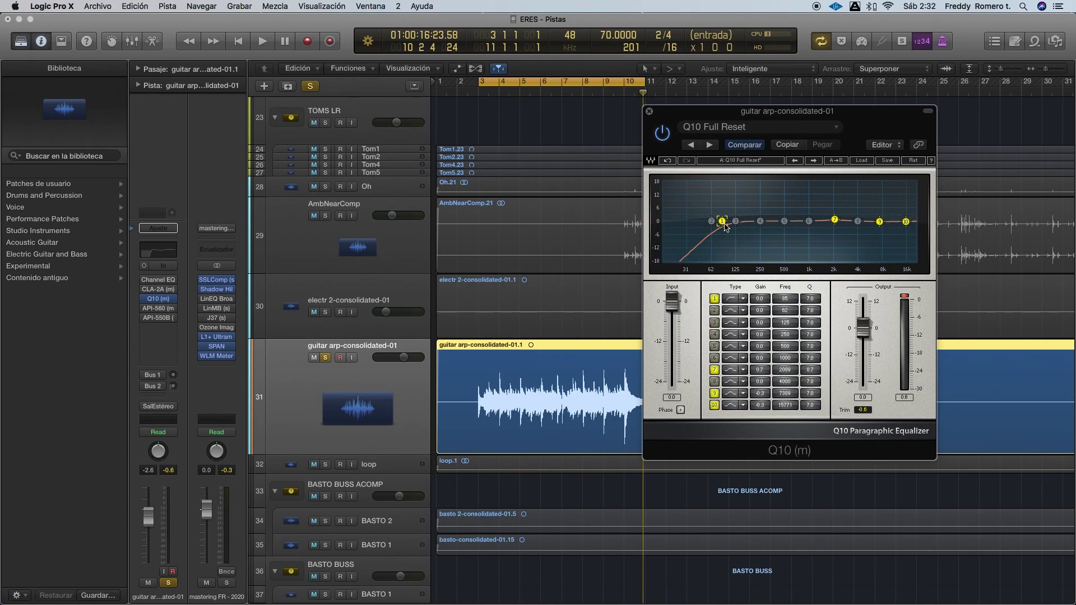
# Play the guitar track while sweeping band 1's high-pass frequency, settle it at about 104 Hz, and stop playback.
pyautogui.press('space')
pyautogui.moveTo(725, 226)
pyautogui.mouseDown()
pyautogui.moveTo(896, 221)
pyautogui.moveTo(703, 221)
pyautogui.moveTo(723, 226)
pyautogui.mouseUp()
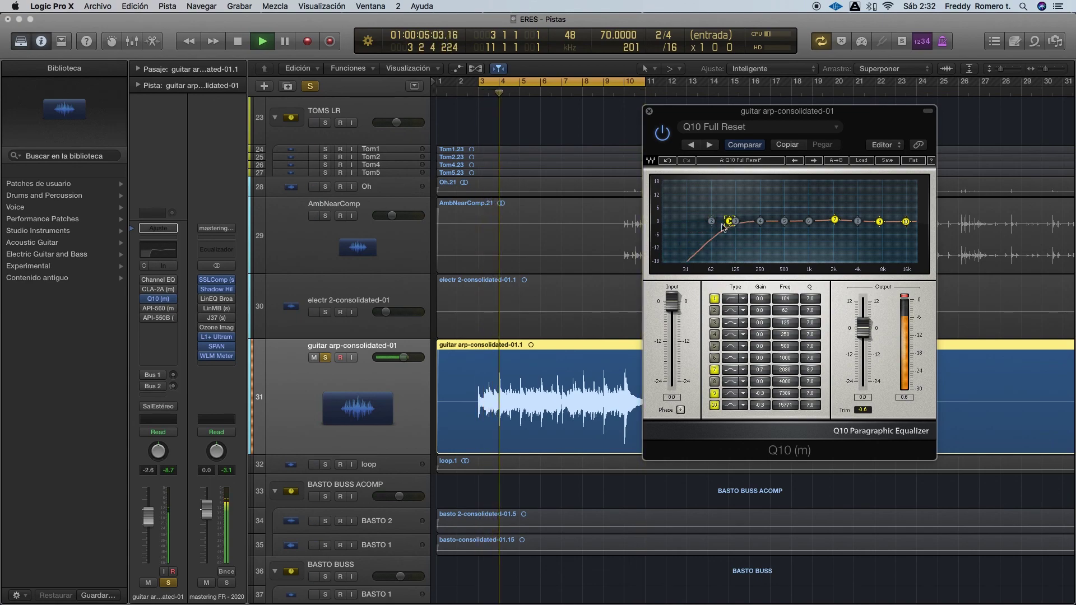
pyautogui.press('space')
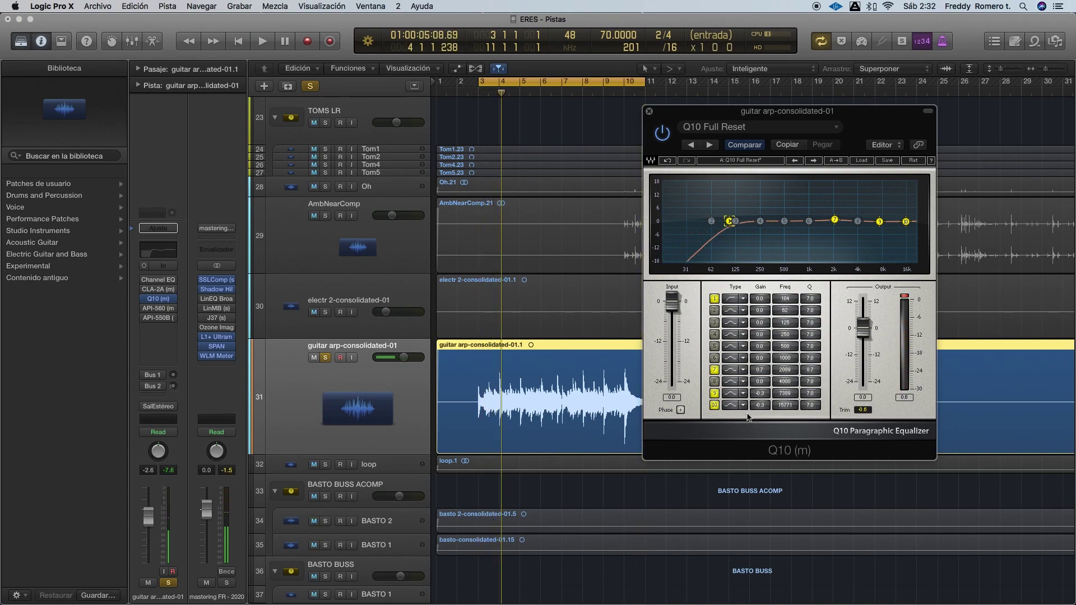
# Change Q10 band 10 to Low Pass at about 5.7 kHz and cut band 9 to about -14.1 dB to steepen the high-end roll-off.
pyautogui.click(745, 405)
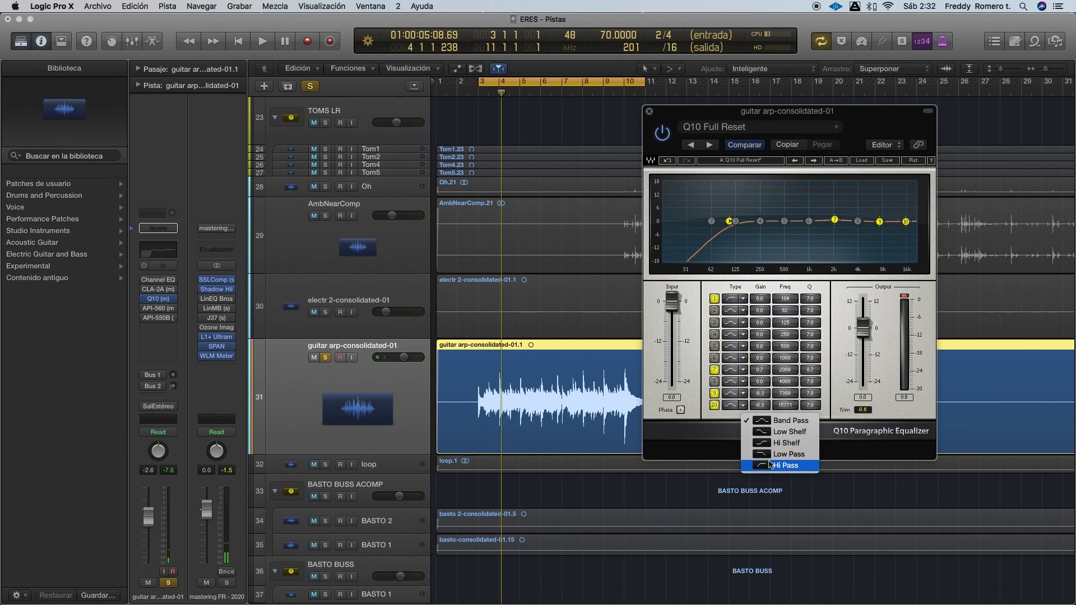
pyautogui.click(769, 464)
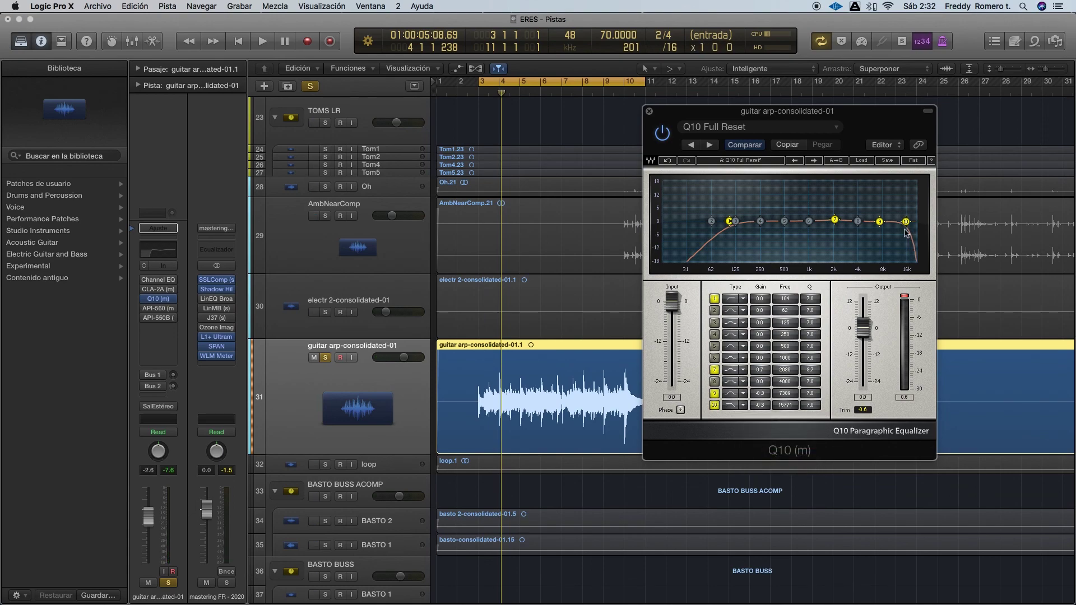
pyautogui.moveTo(905, 222); pyautogui.dragTo(871, 219)
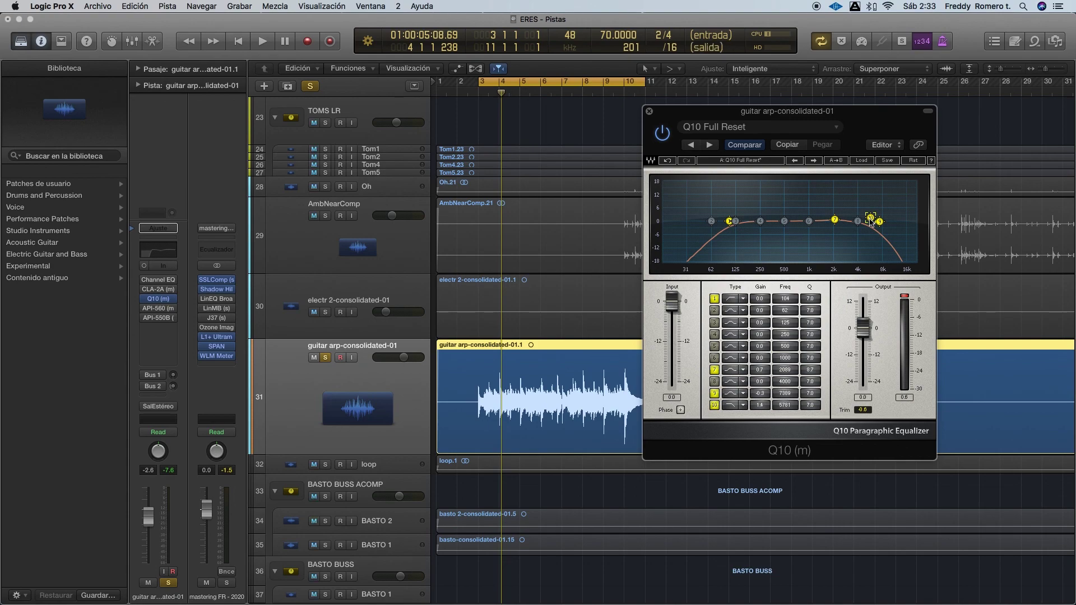
pyautogui.moveTo(870, 219); pyautogui.dragTo(889, 246)
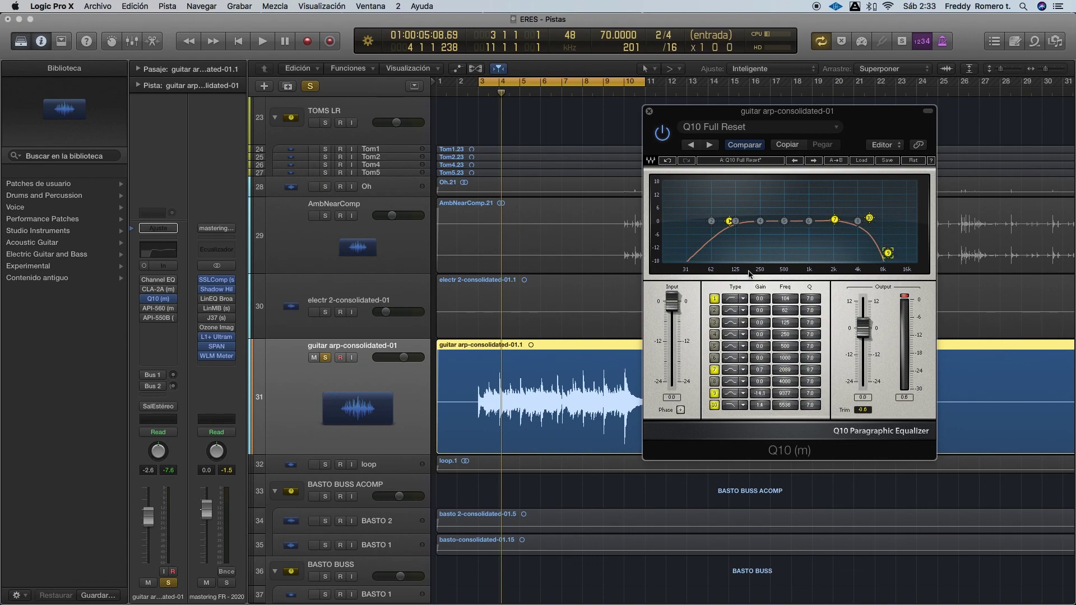
pyautogui.moveTo(739, 116); pyautogui.dragTo(663, 114)
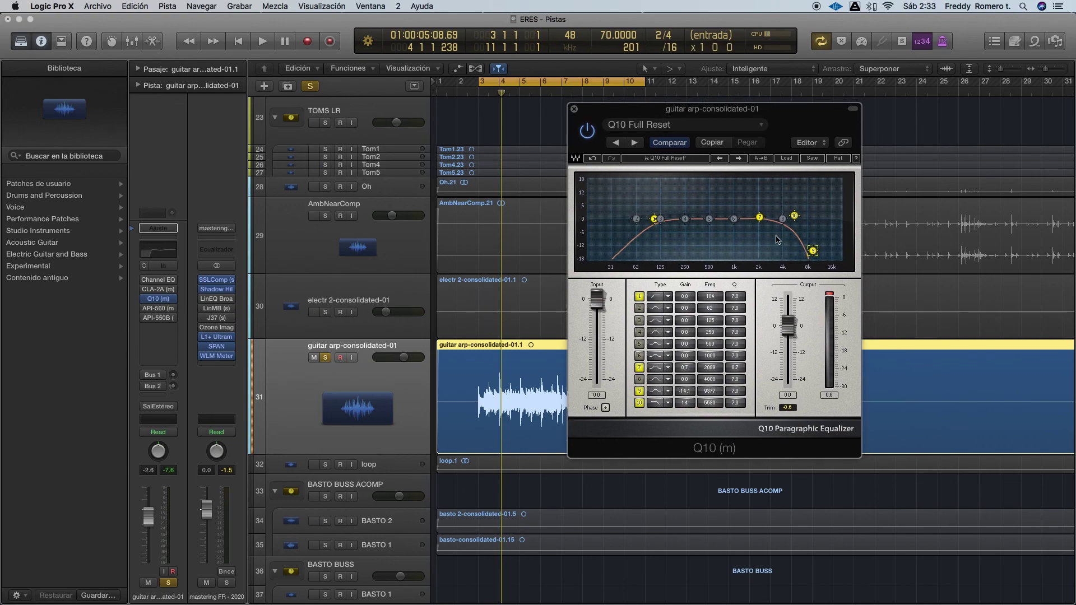
# Move Q10 bands 9 and 10 up to about 21357 Hz and switch both bands off.
pyautogui.moveTo(812, 250); pyautogui.dragTo(839, 215)
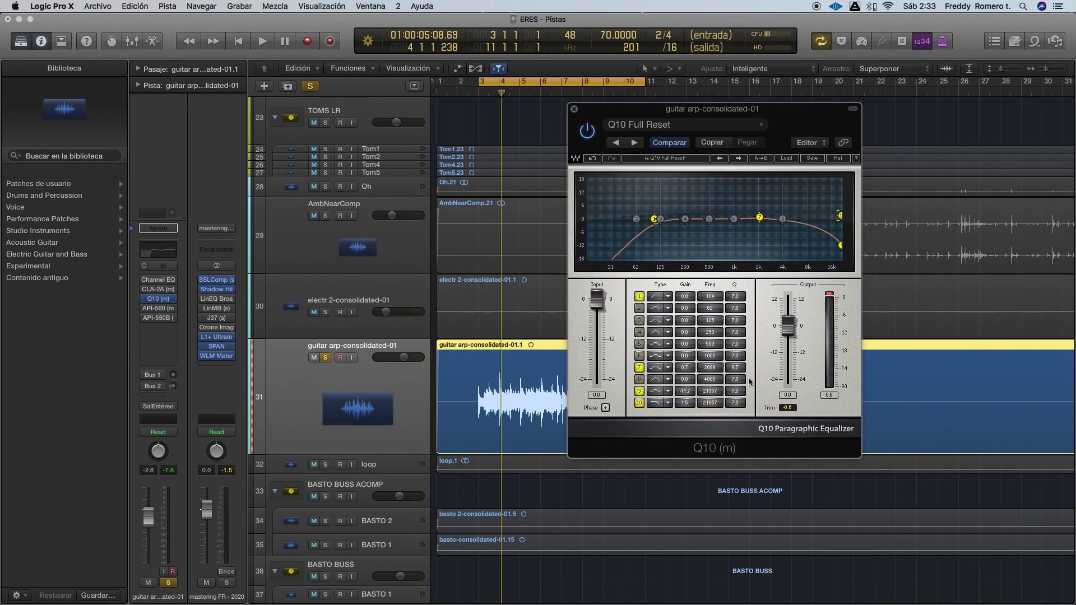
pyautogui.click(639, 402)
pyautogui.click(639, 390)
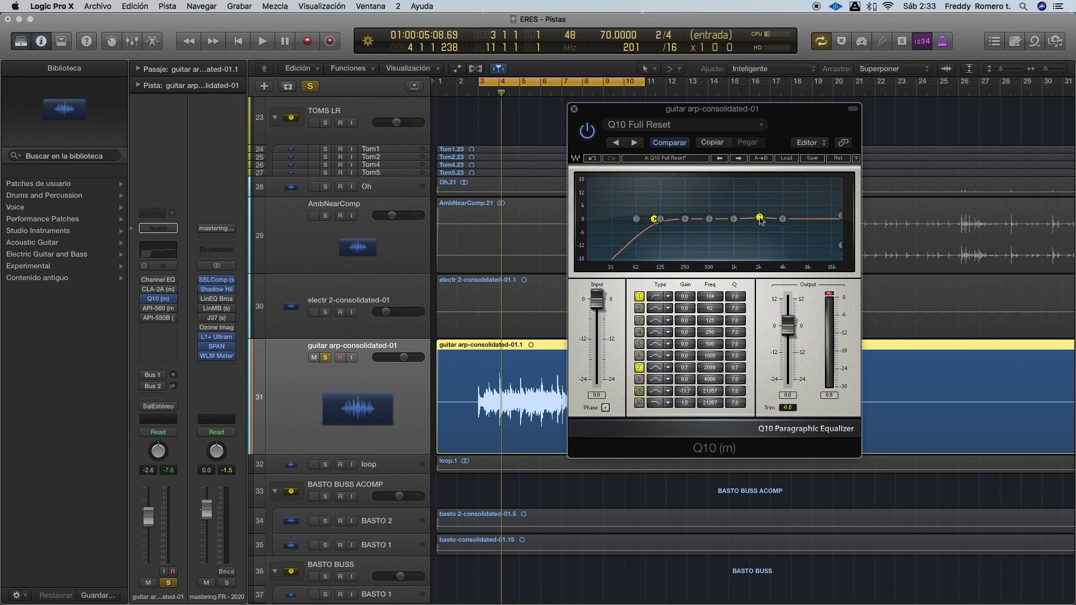
# Set Q10 band 1 to about 90 Hz, boost band 7 to about 15.7 dB near 1075 Hz, and play the track.
pyautogui.moveTo(654, 219); pyautogui.dragTo(650, 222)
pyautogui.moveTo(760, 219); pyautogui.dragTo(736, 183)
pyautogui.press('space')
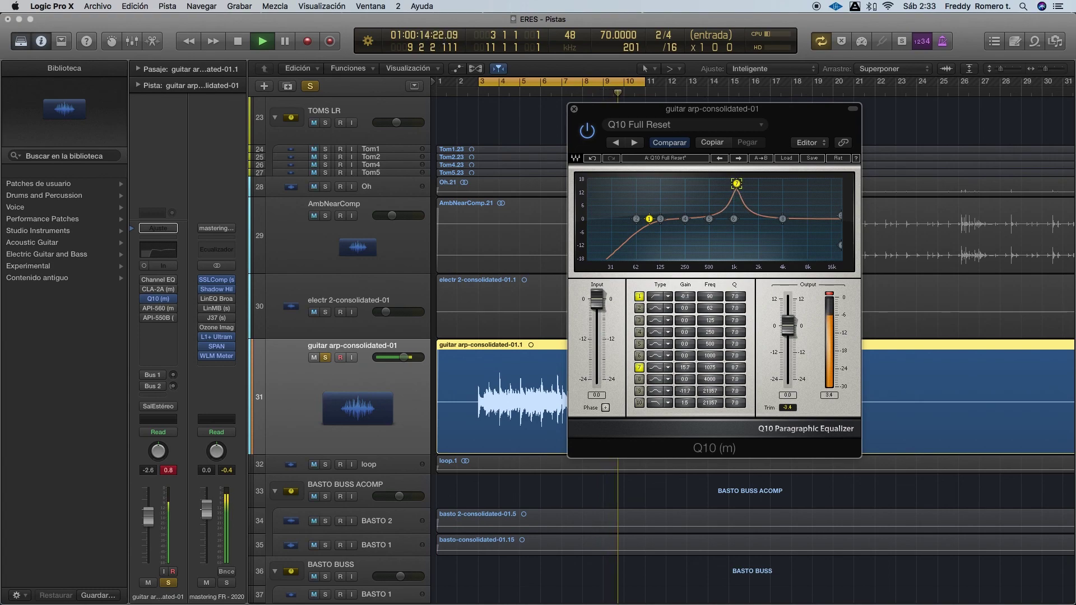
# Stop playback, replay the guitar track from the cycle start to hear the band 7 boost, and stop again.
pyautogui.press('space')
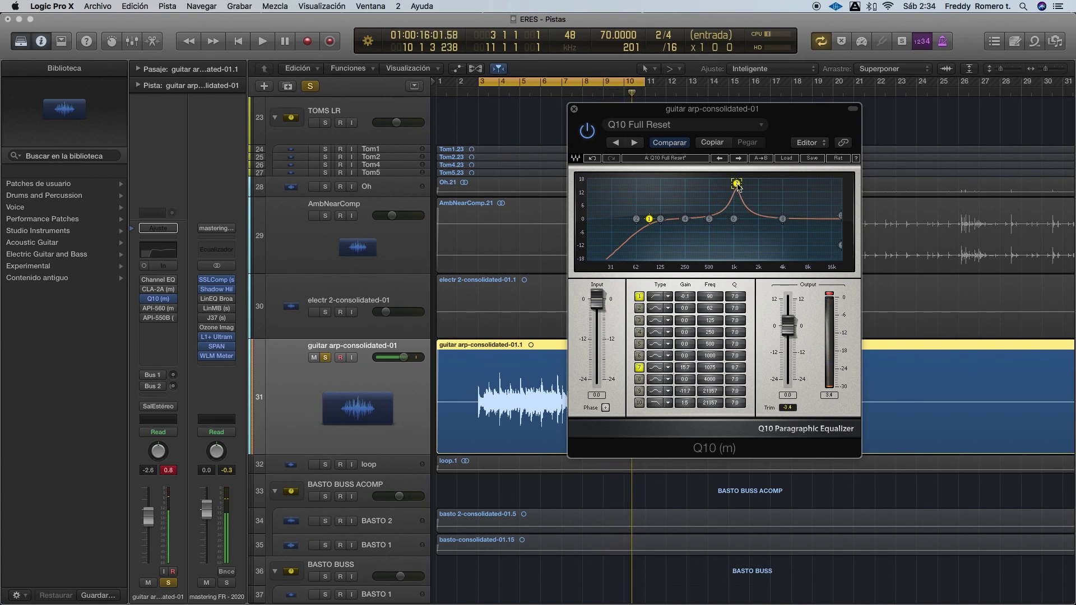
pyautogui.press('space')
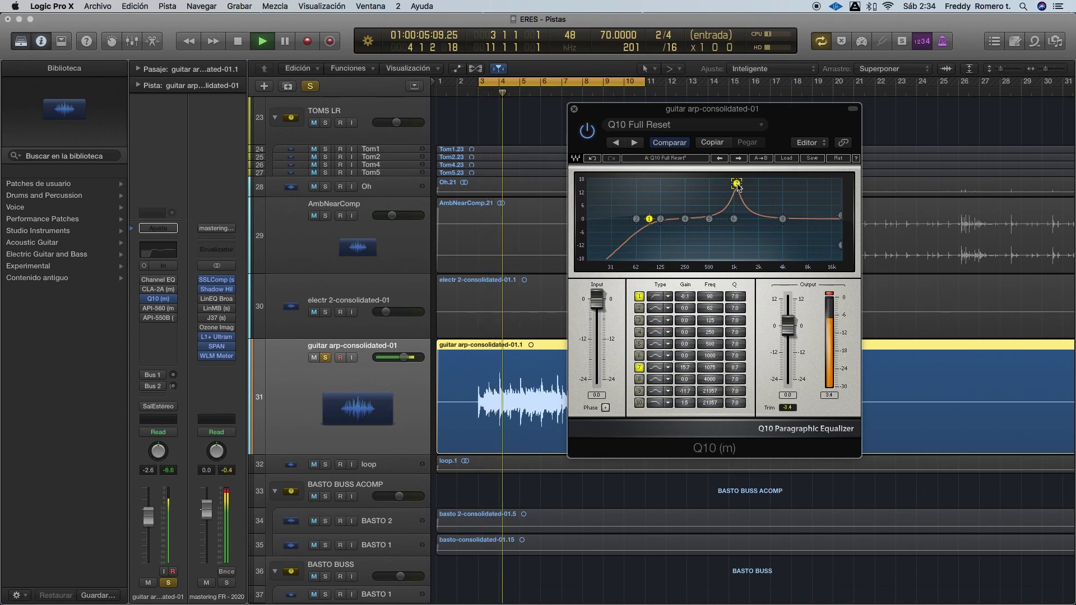
pyautogui.press('space')
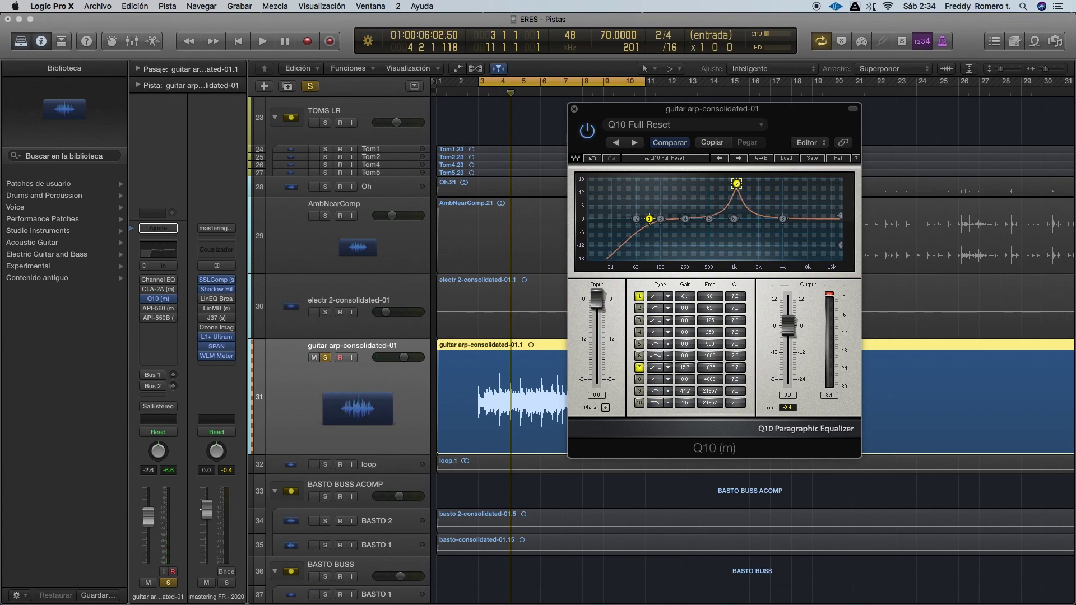
# Cut Q10 band 7 to about -3 dB near 1067 Hz, play the guitar track to hear it, and stop playback.
pyautogui.moveTo(736, 186); pyautogui.dragTo(735, 225)
pyautogui.press('space')
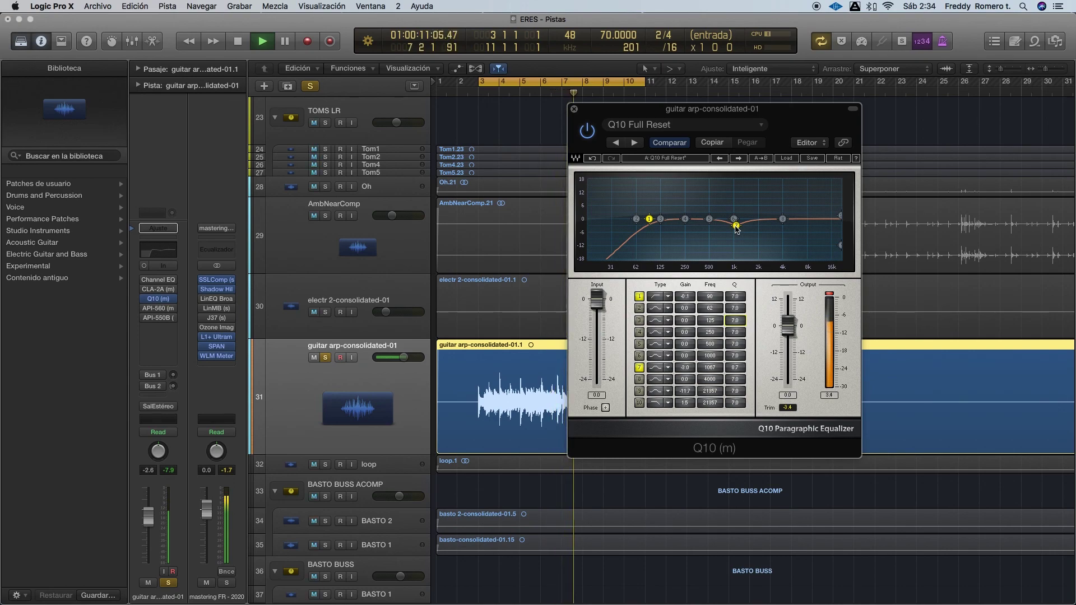
pyautogui.press('space')
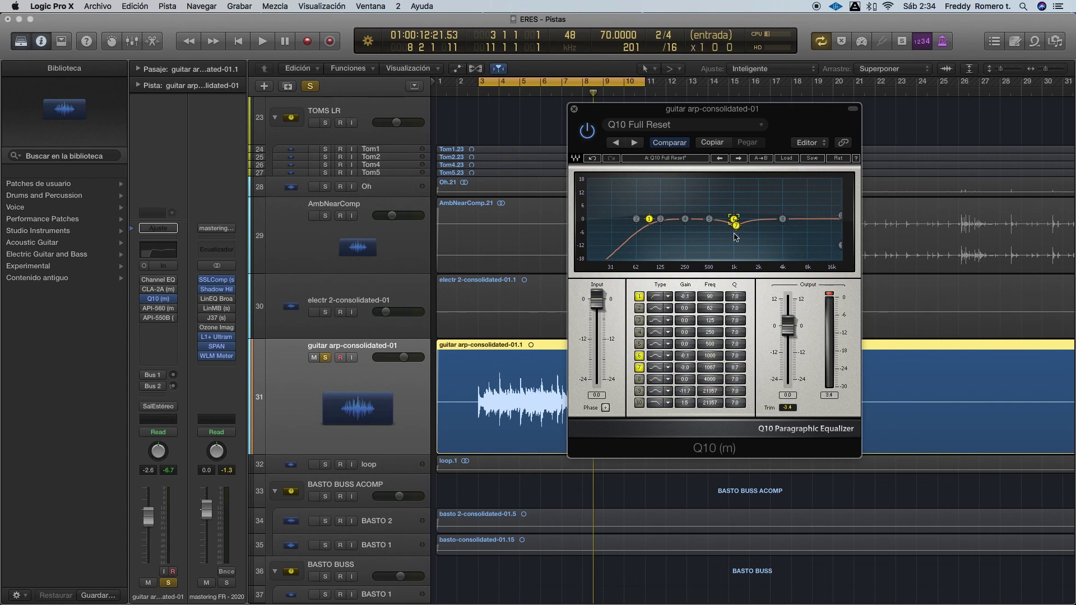
# Try boosts on Q10 bands 5, 7 and 8, with band 5 at about 9.4 dB near 479 Hz, and return all three to nearly flat.
pyautogui.moveTo(735, 227); pyautogui.dragTo(707, 198)
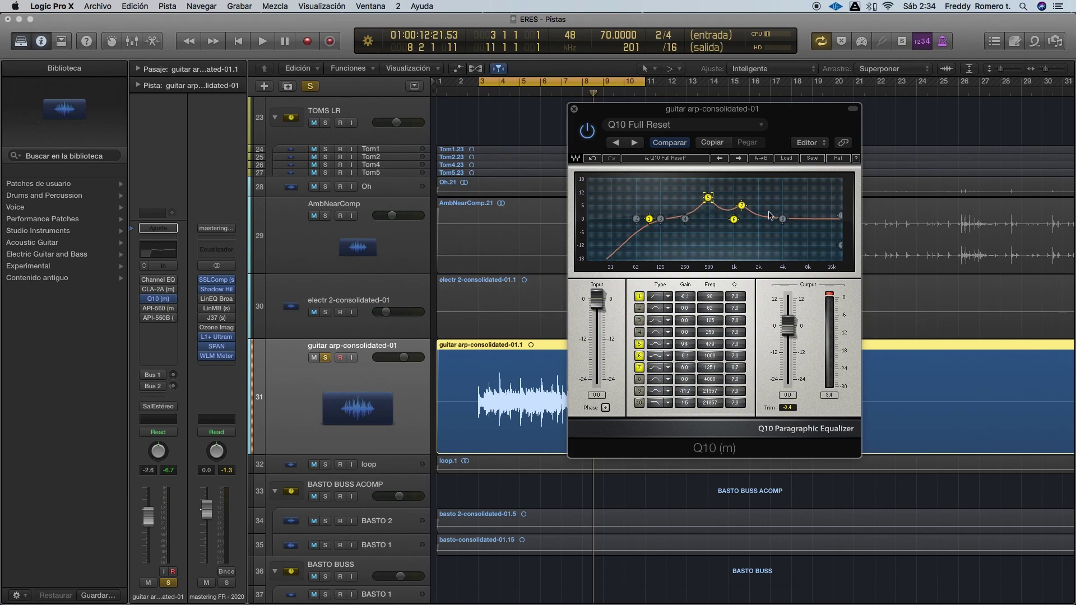
pyautogui.moveTo(782, 218); pyautogui.dragTo(810, 207)
pyautogui.moveTo(709, 199); pyautogui.dragTo(742, 217)
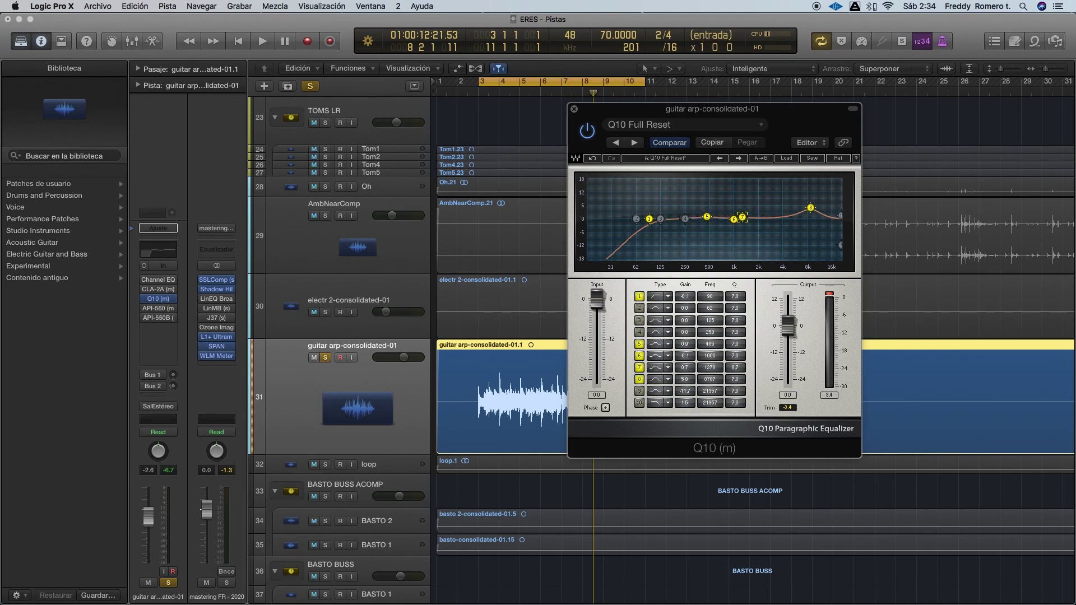
pyautogui.moveTo(811, 207); pyautogui.dragTo(779, 217)
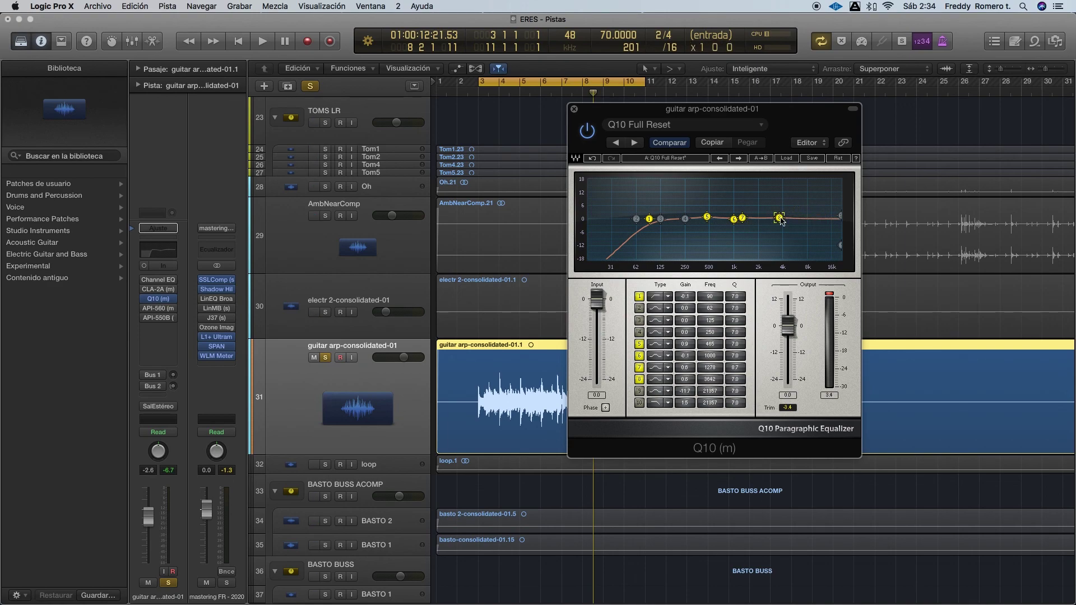
# Apply gentle cuts of about 2 dB to Q10 bands 3, 5, 6 and 8, near 123, 462, 1000 and 3971 Hz.
pyautogui.moveTo(709, 219); pyautogui.dragTo(707, 227)
pyautogui.moveTo(779, 217); pyautogui.dragTo(734, 224)
pyautogui.moveTo(660, 218); pyautogui.dragTo(660, 221)
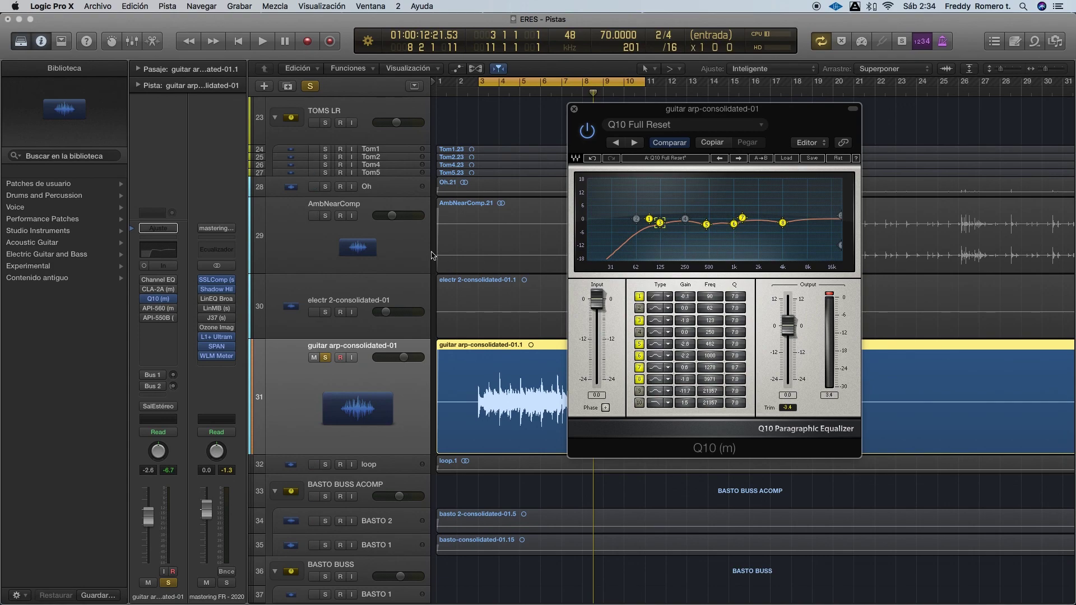
# Open the guitar track's API-550B, place it beside the Q10 for comparison, and close both plug-in windows.
pyautogui.click(159, 318)
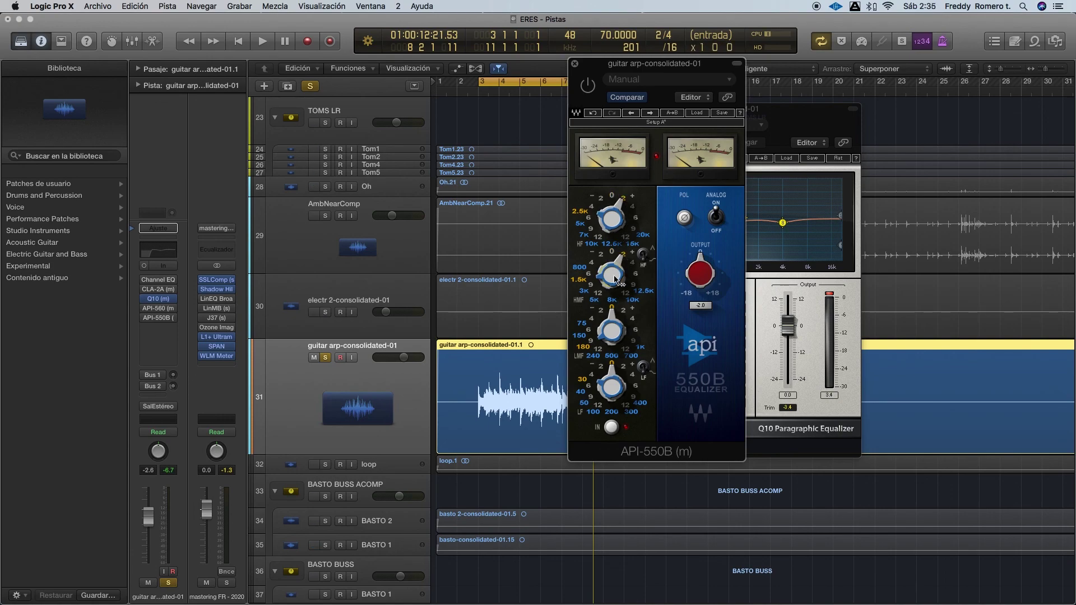
pyautogui.moveTo(605, 57); pyautogui.dragTo(823, 101)
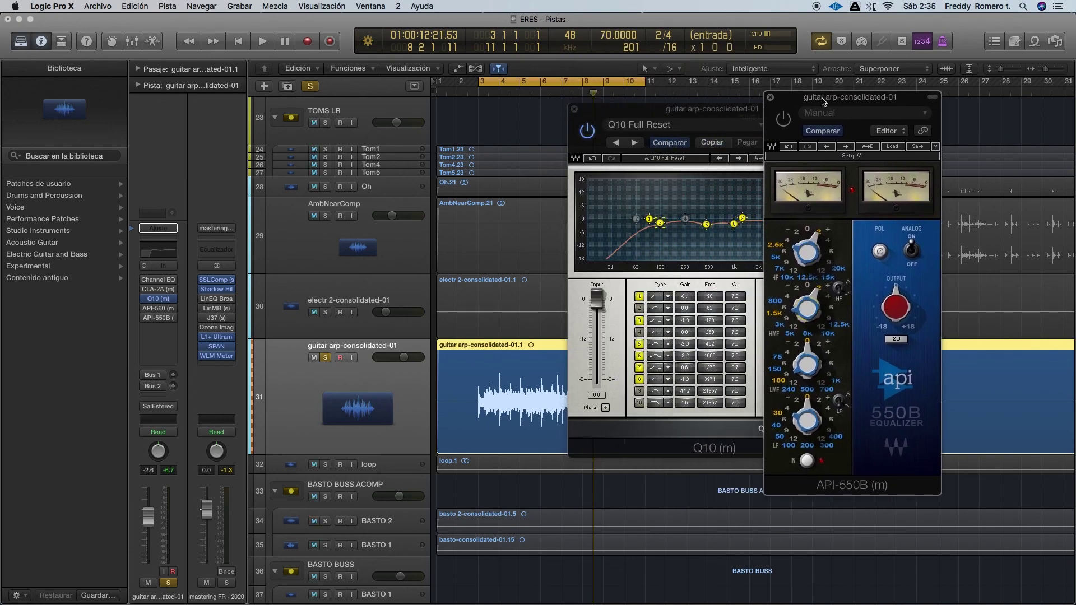
pyautogui.click(771, 99)
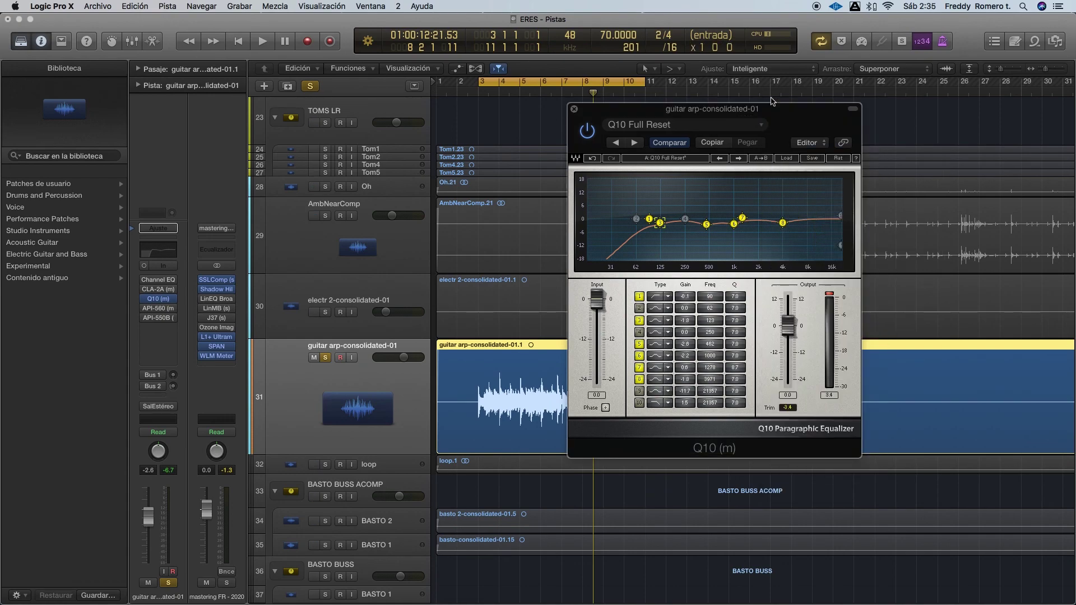
pyautogui.click(574, 110)
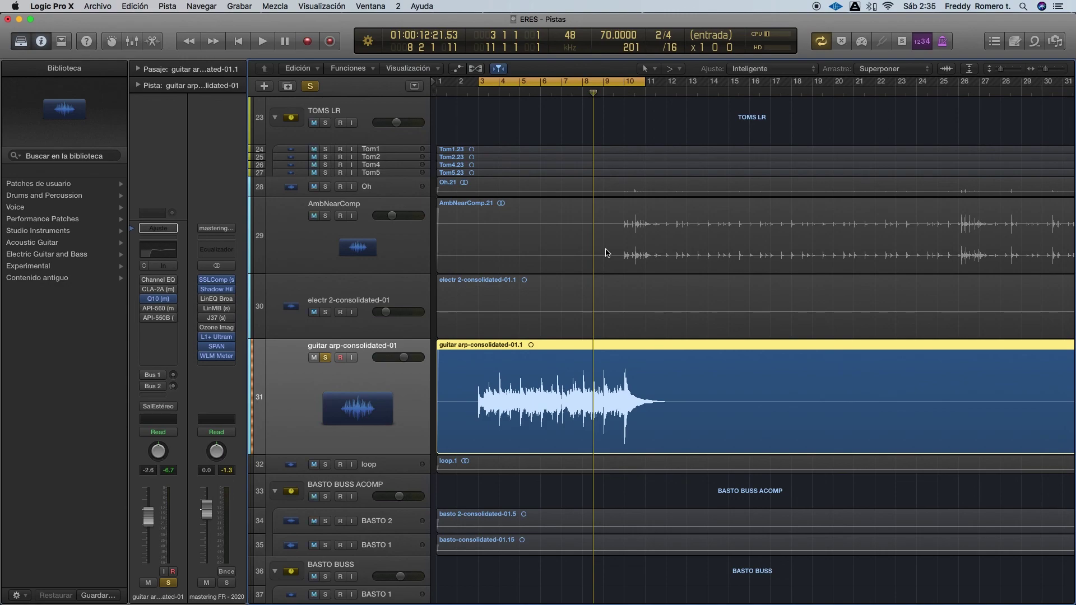